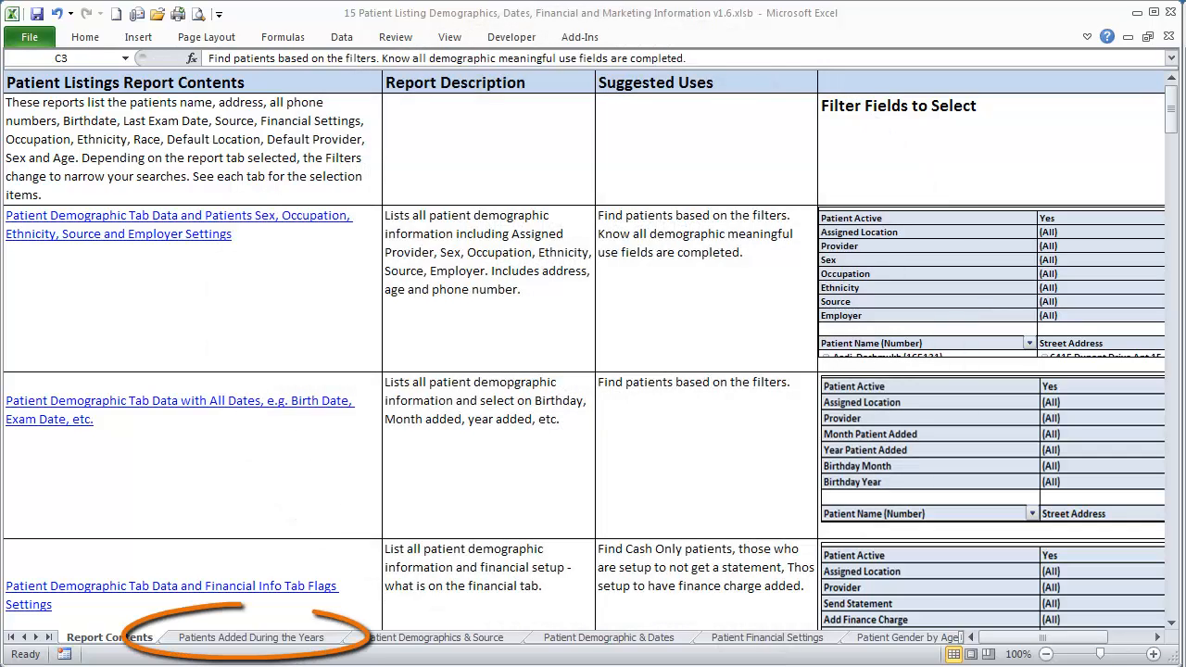
# - Open the Patients Added During the Years sheet and look over its yearly, monthly, and months-and-years charts
pyautogui.click(301, 639)
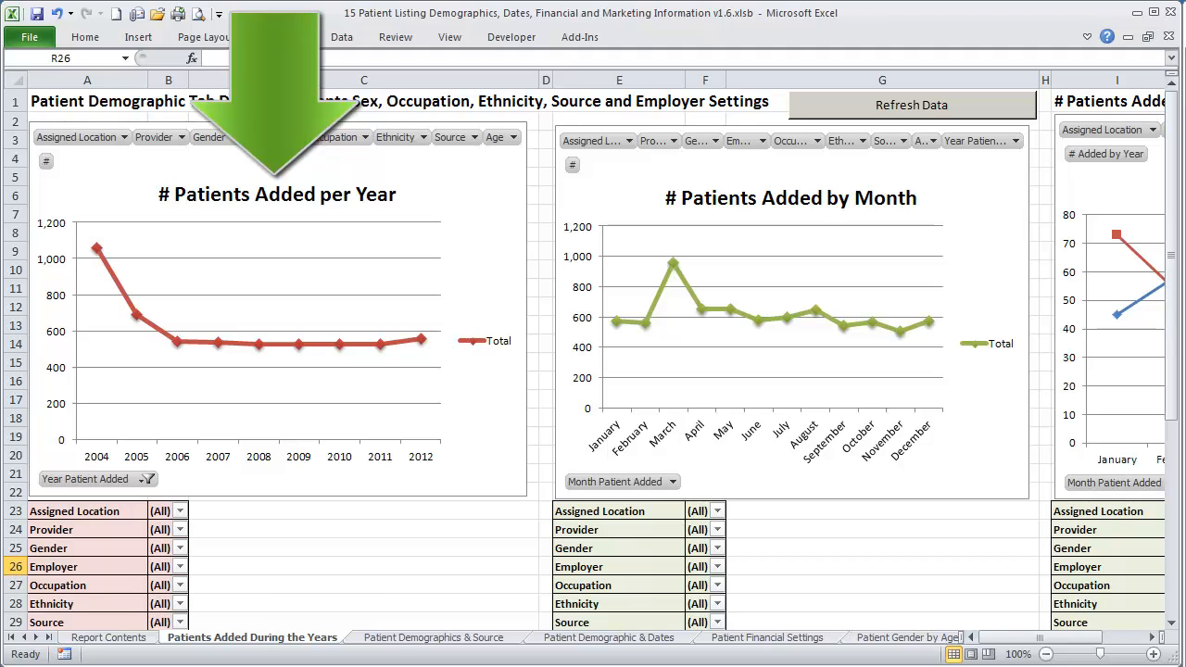
pyautogui.click(1154, 637)
pyautogui.click(1153, 637)
pyautogui.click(1153, 638)
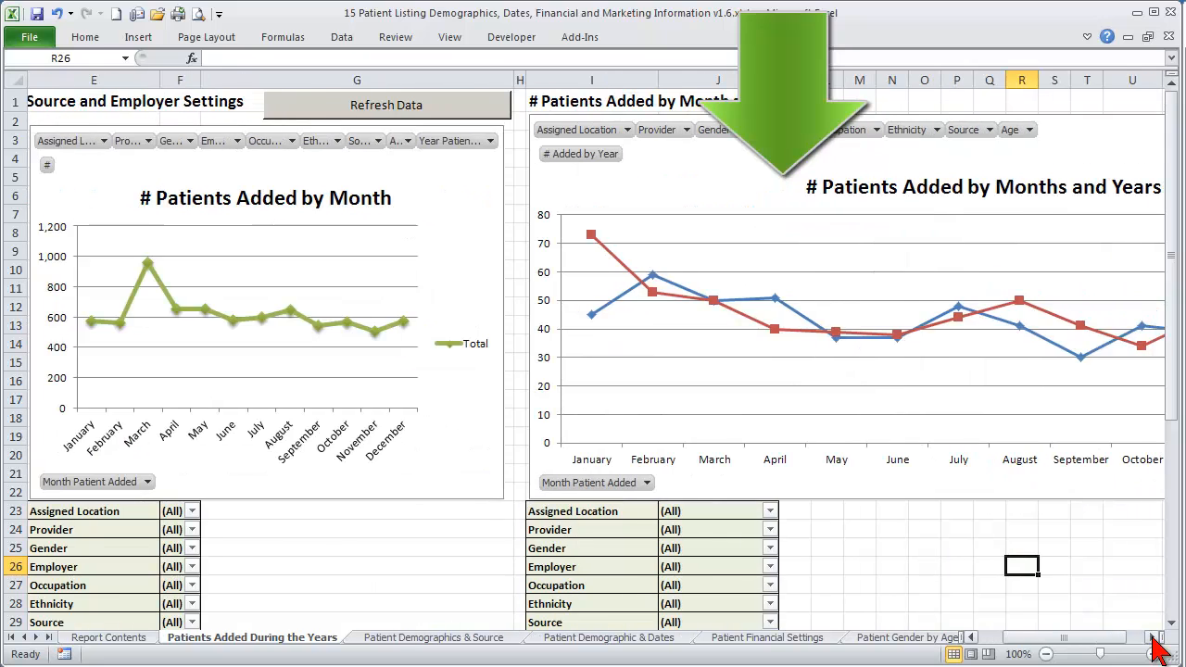
pyautogui.click(1153, 637)
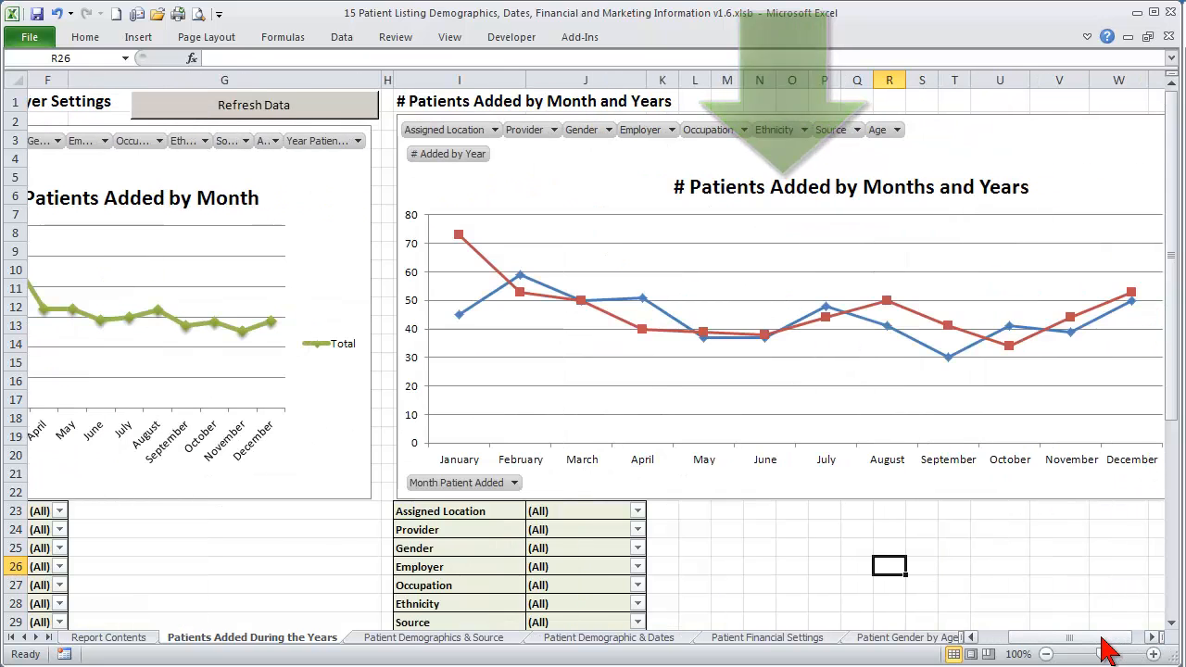
pyautogui.moveTo(1098, 639); pyautogui.dragTo(1024, 649)
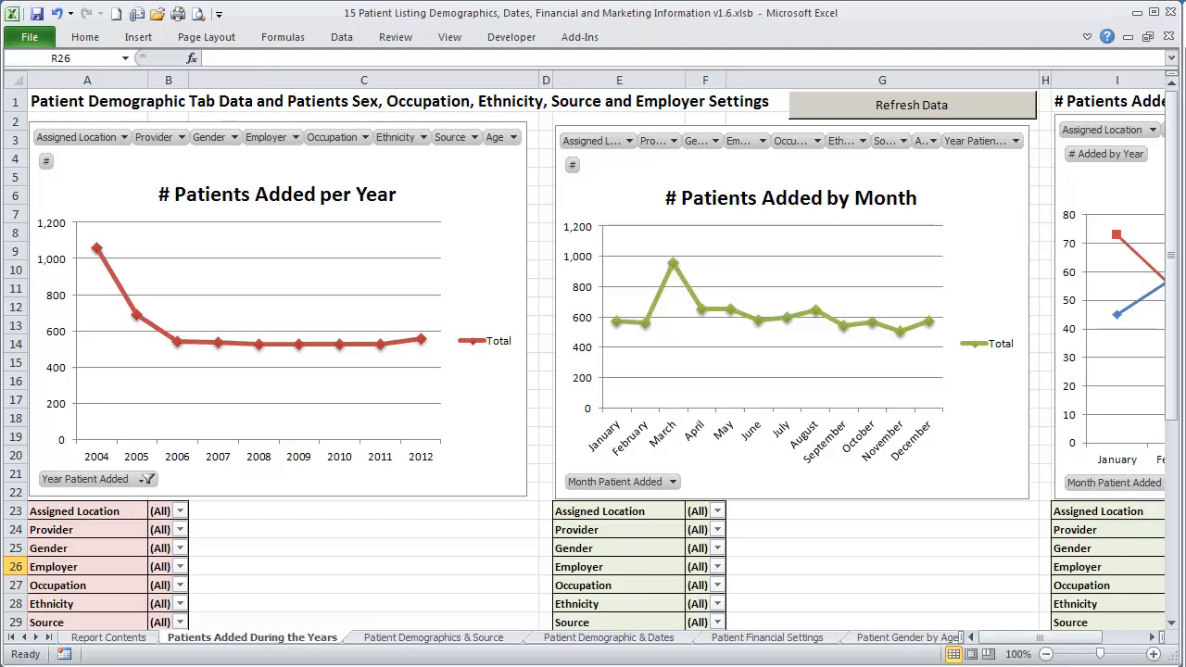
# - Filter Year Patient Added in the patients-per-year table to show only 2011, 2012 and 2013
pyautogui.click(1172, 624)
pyautogui.click(1172, 624)
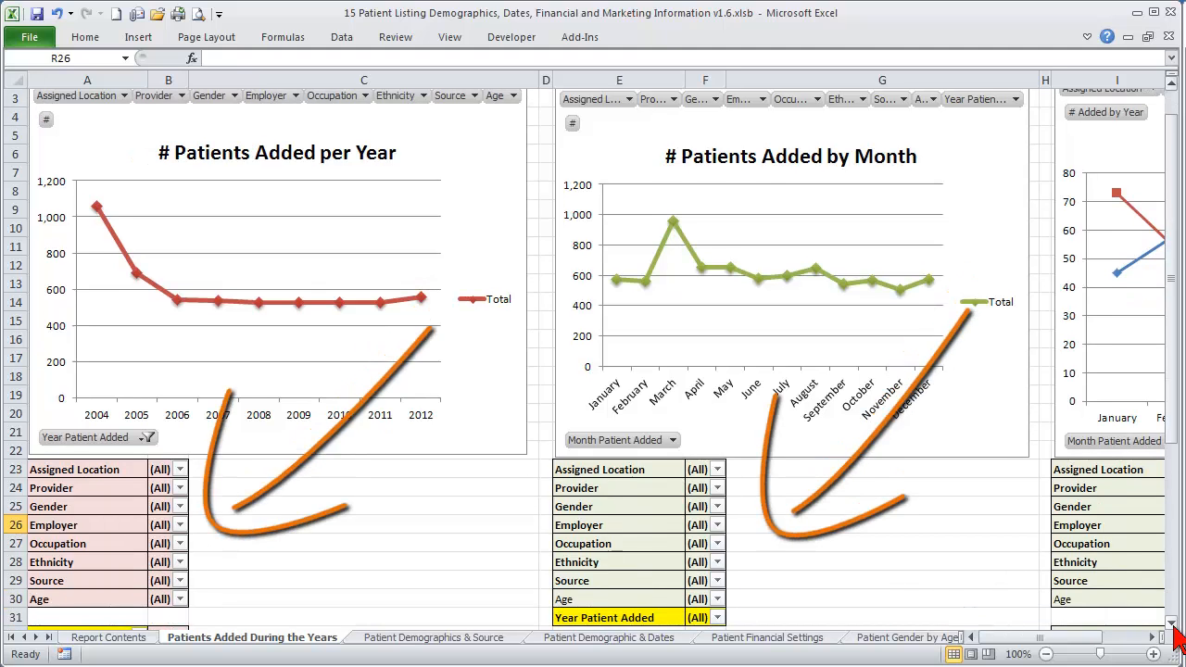
pyautogui.click(1172, 623)
pyautogui.click(1172, 623)
pyautogui.click(1172, 624)
pyautogui.click(1172, 623)
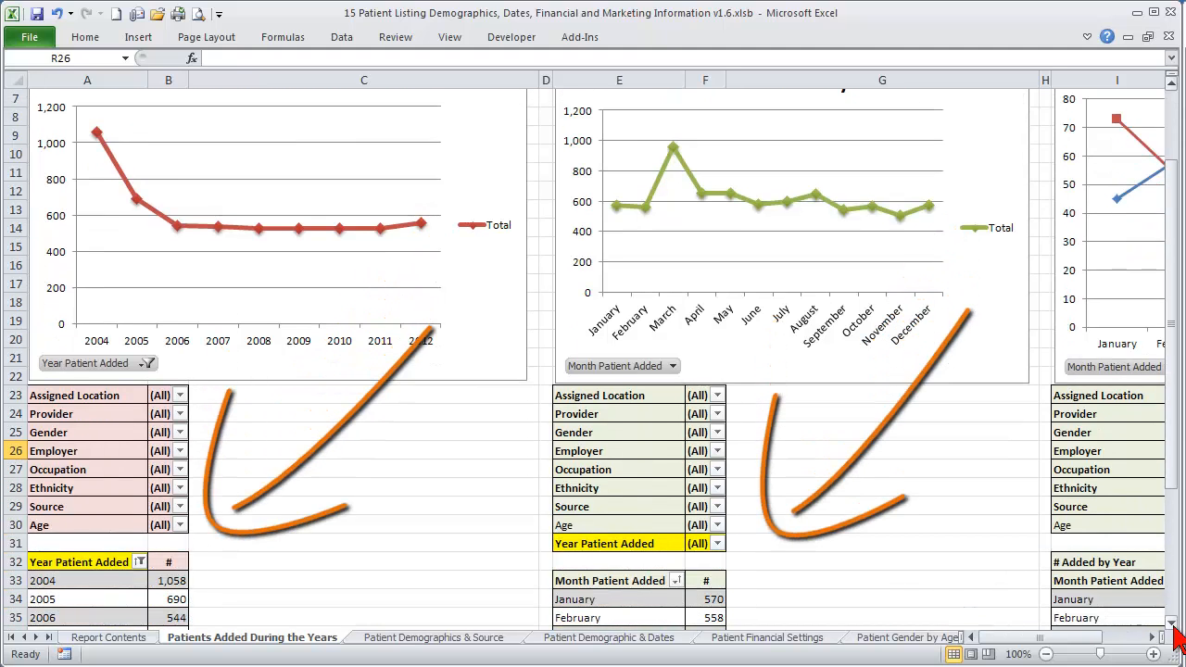
pyautogui.click(1172, 624)
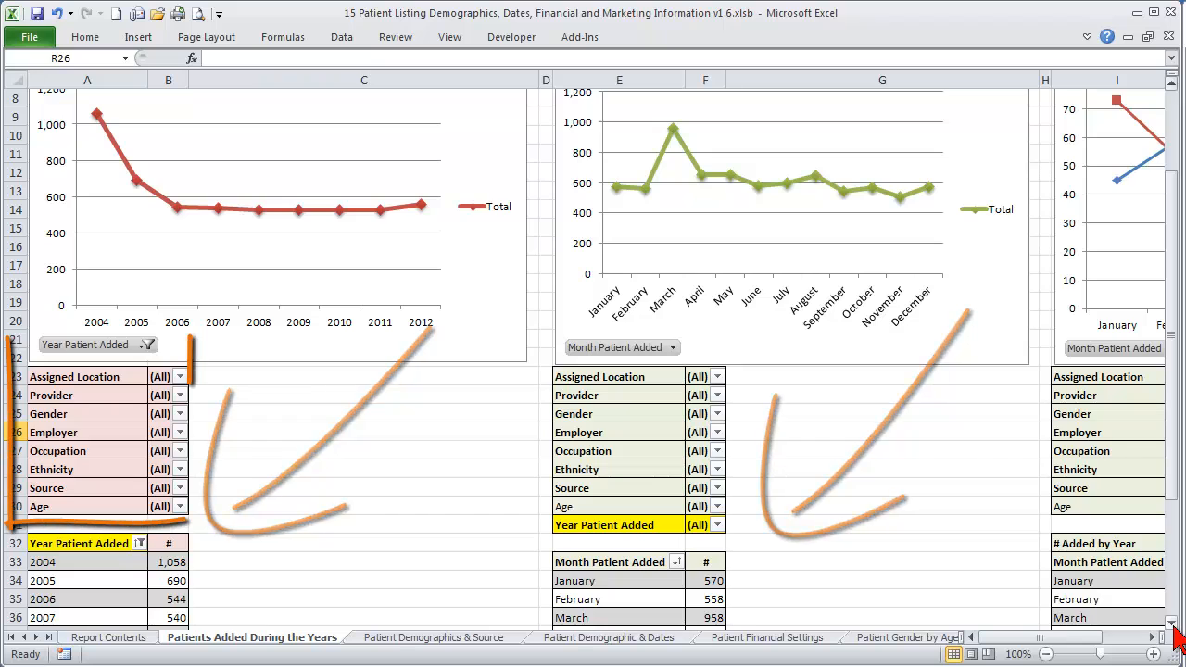
pyautogui.click(1172, 623)
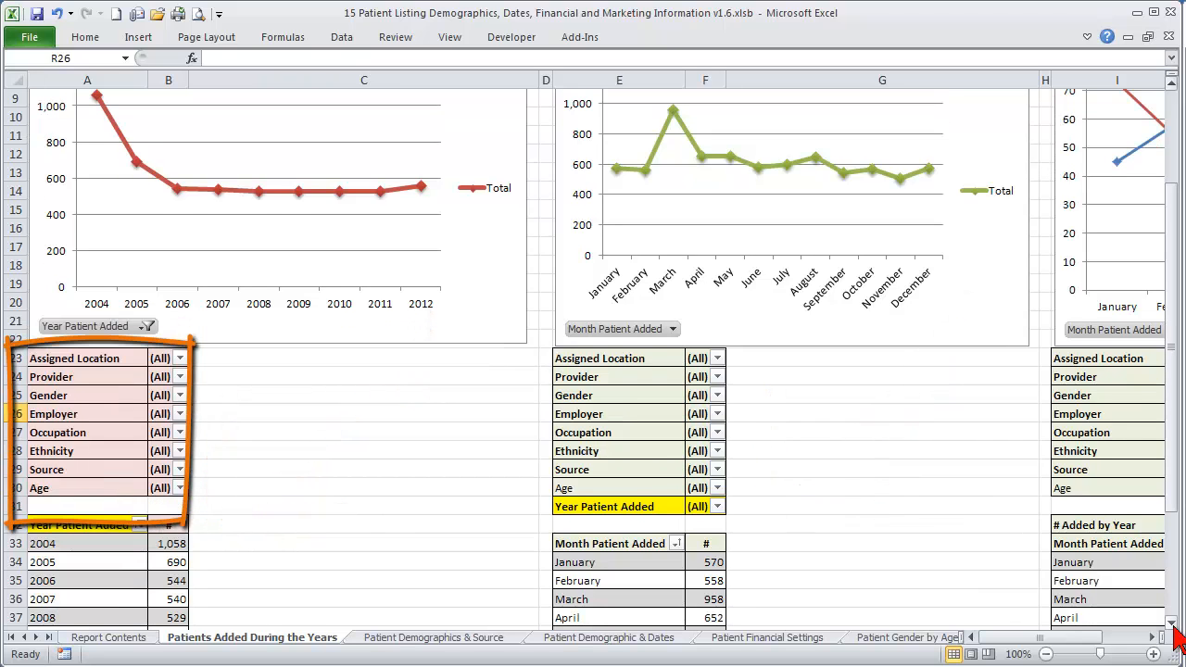
pyautogui.click(1172, 624)
pyautogui.click(1172, 623)
pyautogui.click(1172, 623)
pyautogui.click(1172, 624)
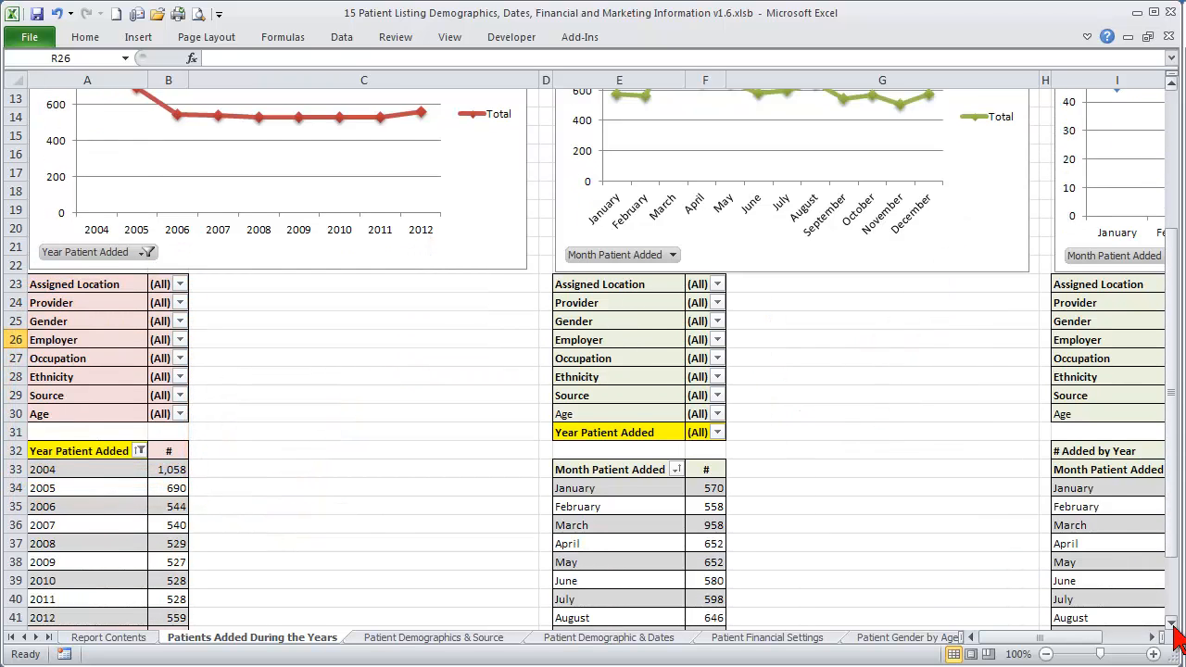
pyautogui.click(1172, 623)
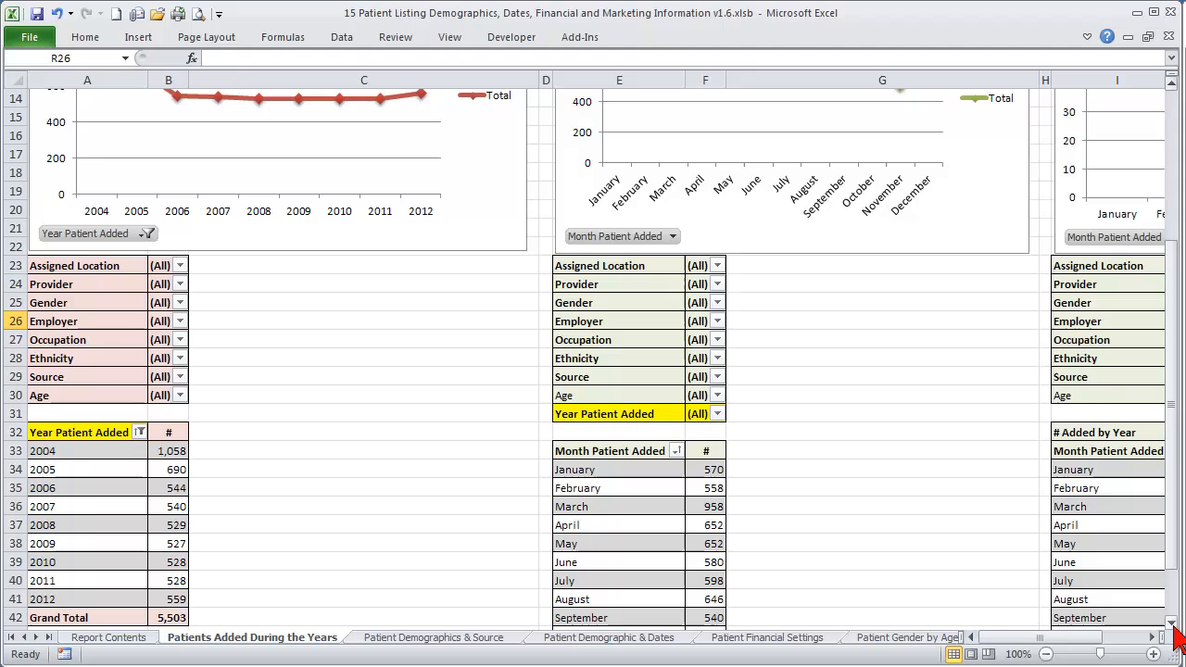
pyautogui.click(138, 432)
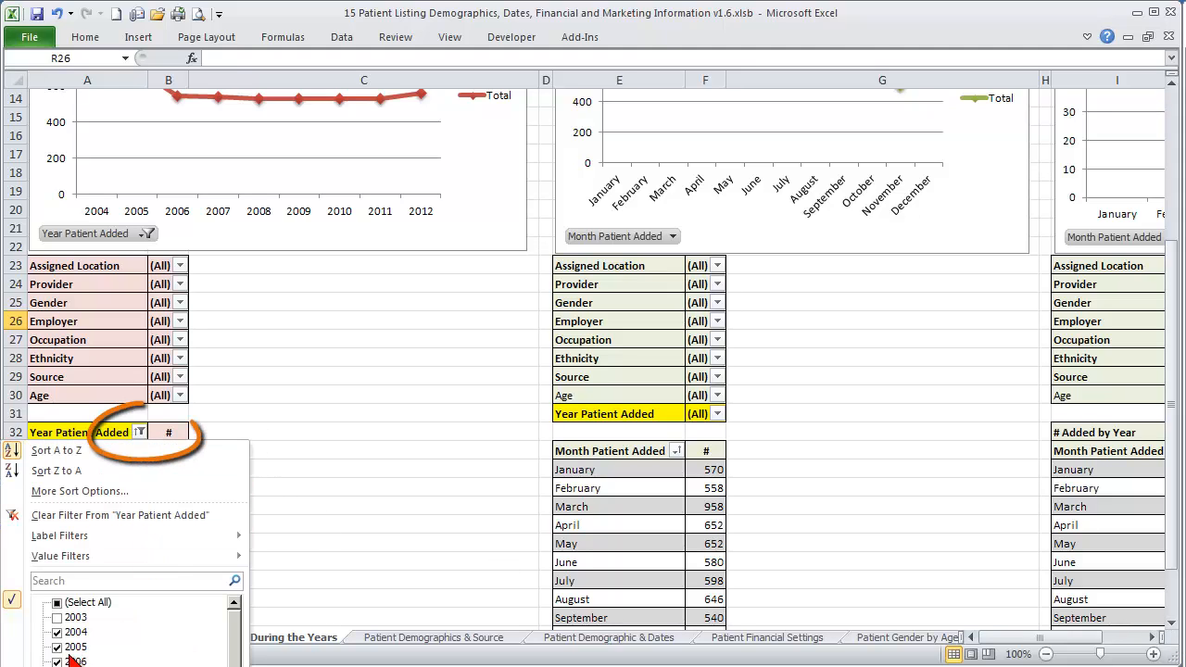
pyautogui.click(57, 633)
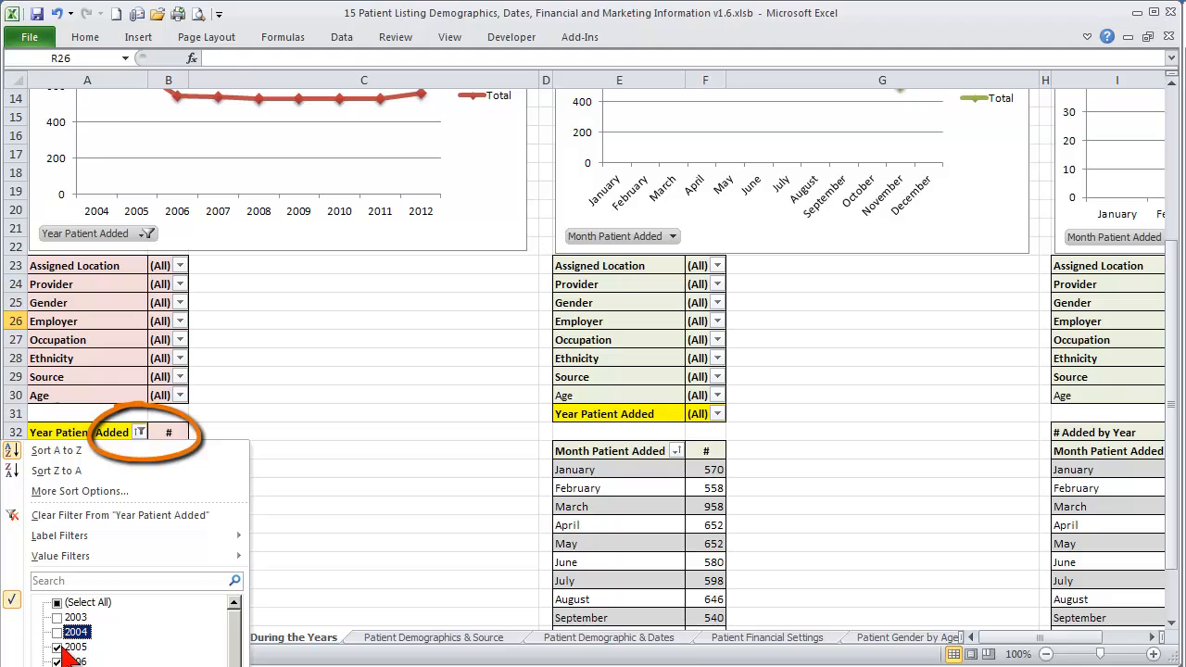
pyautogui.click(56, 648)
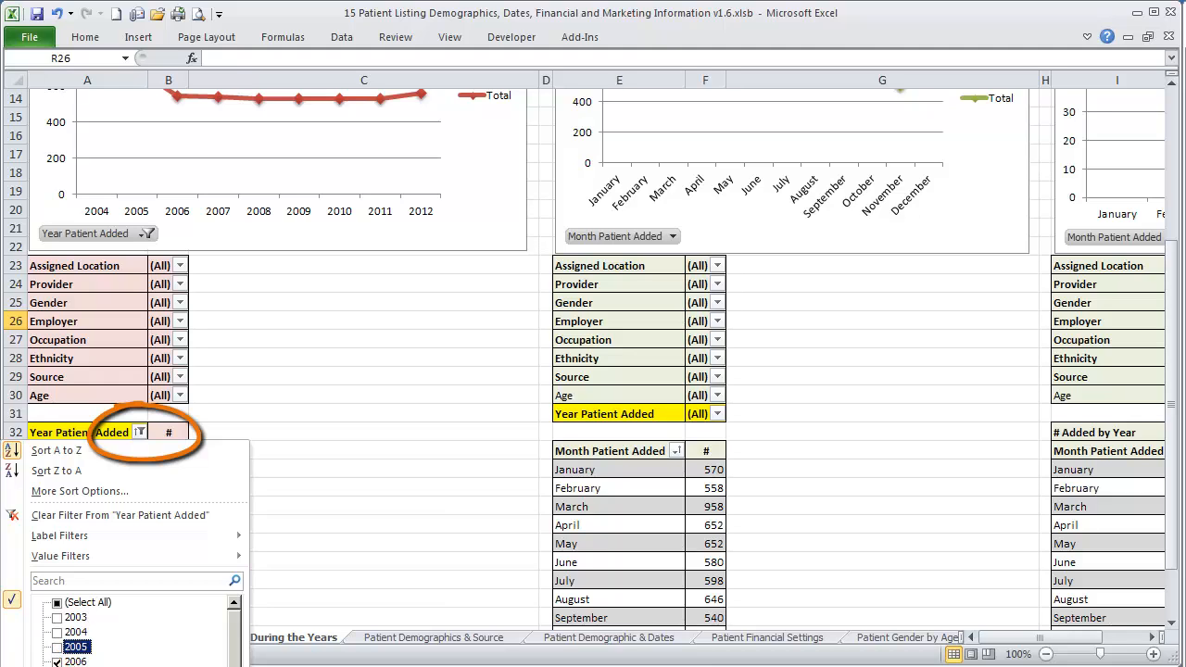
pyautogui.click(56, 662)
pyautogui.click(56, 666)
pyautogui.scroll(-1, 135, 640)
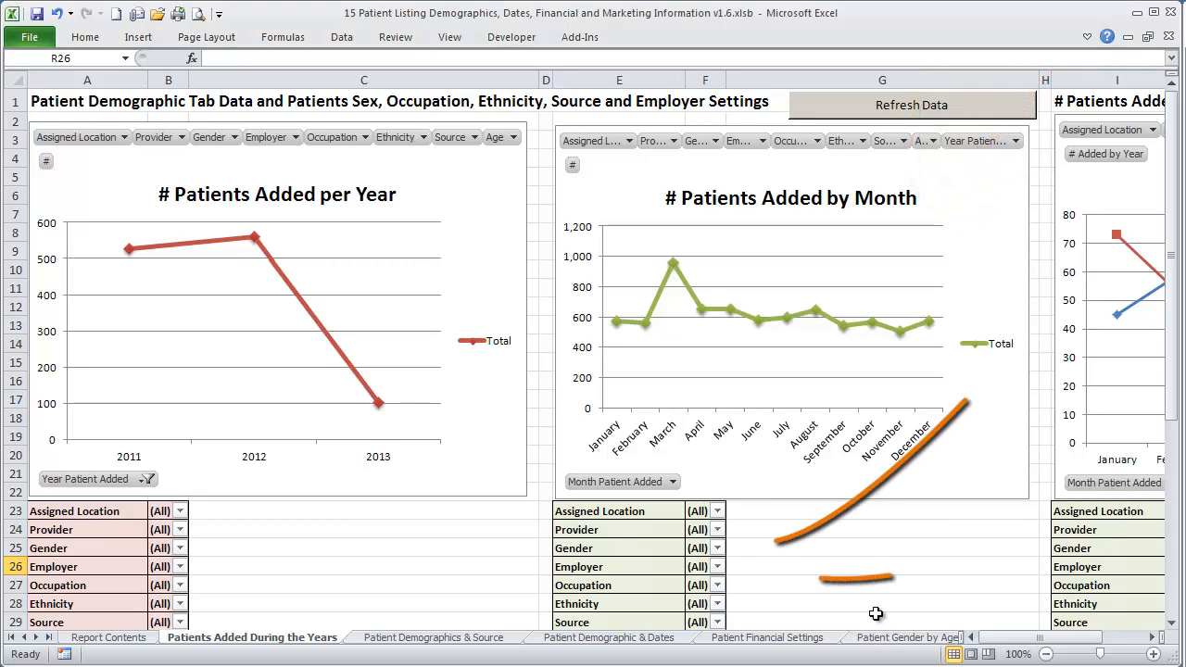
# - Filter the patients-added-by-month table to Year Patient Added 2012 and view its chart
pyautogui.scroll(-3, 875, 614)
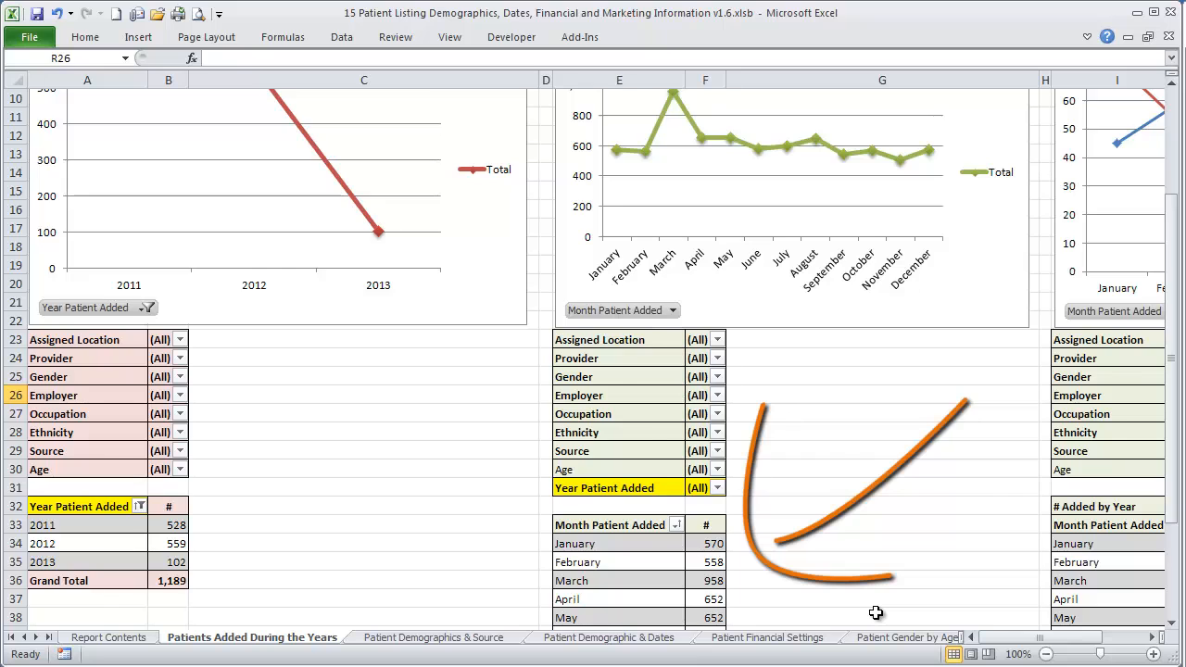
pyautogui.scroll(-1, 875, 613)
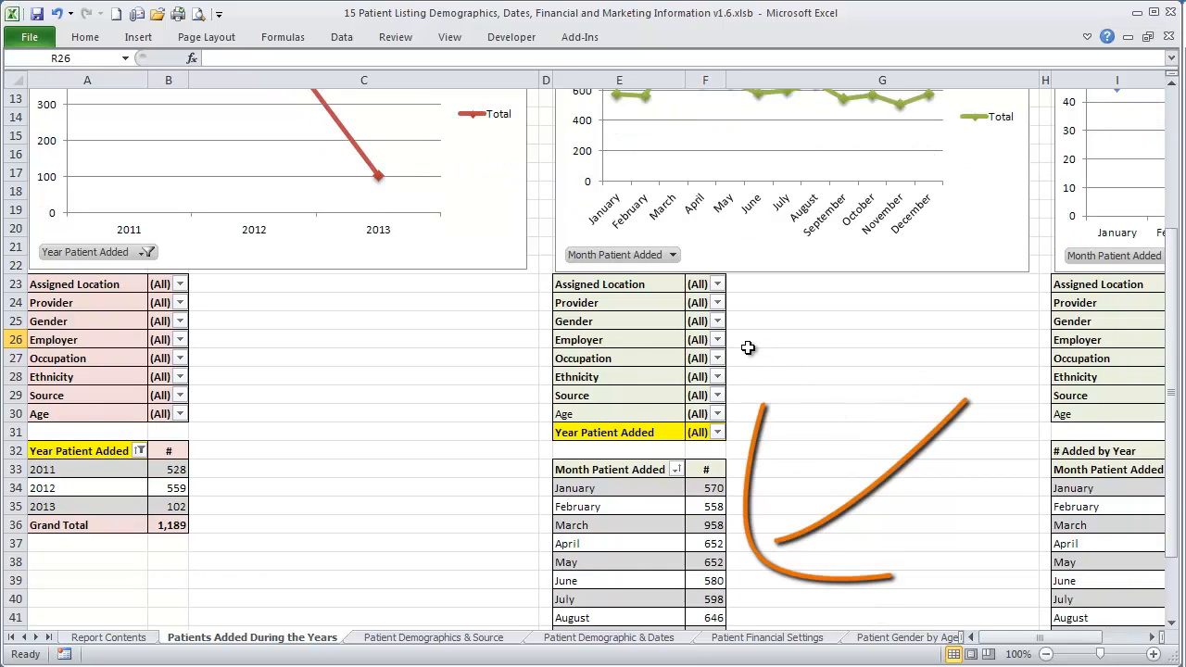
pyautogui.scroll(-1, 768, 426)
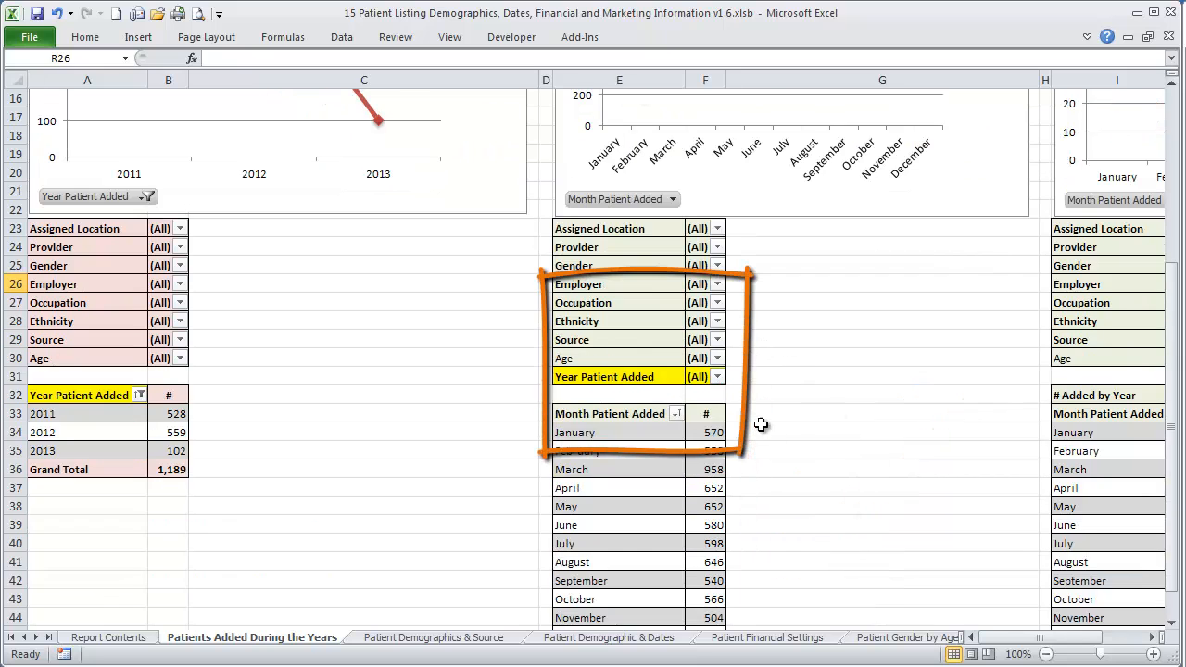
pyautogui.click(718, 377)
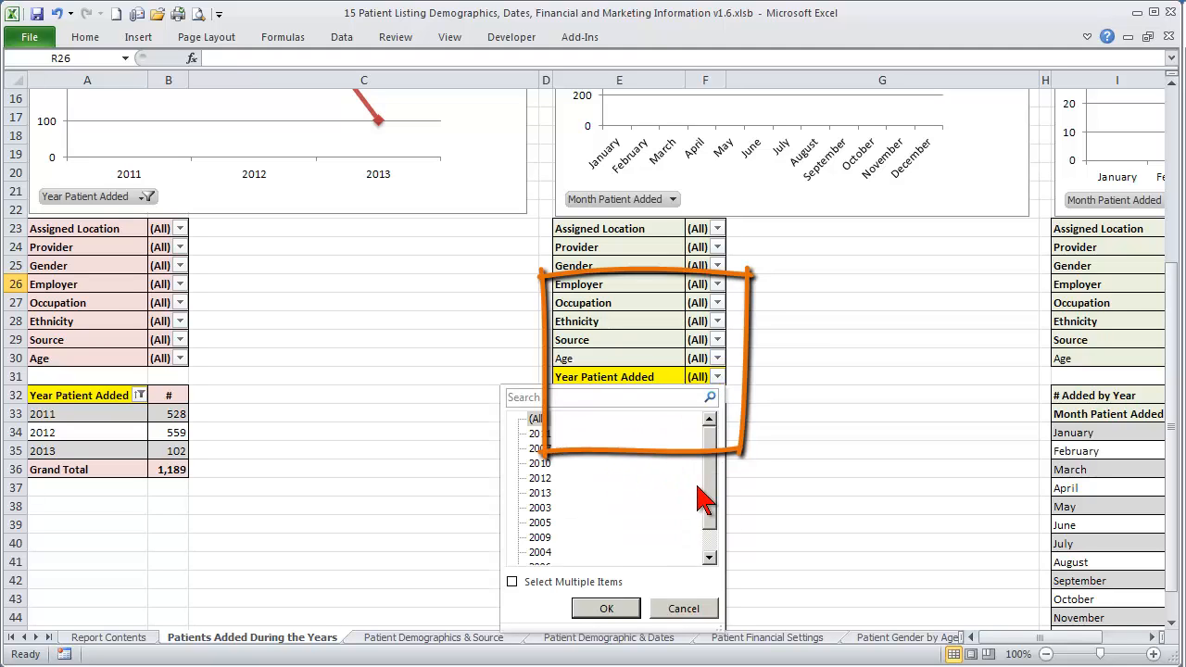
pyautogui.click(711, 515)
pyautogui.click(542, 449)
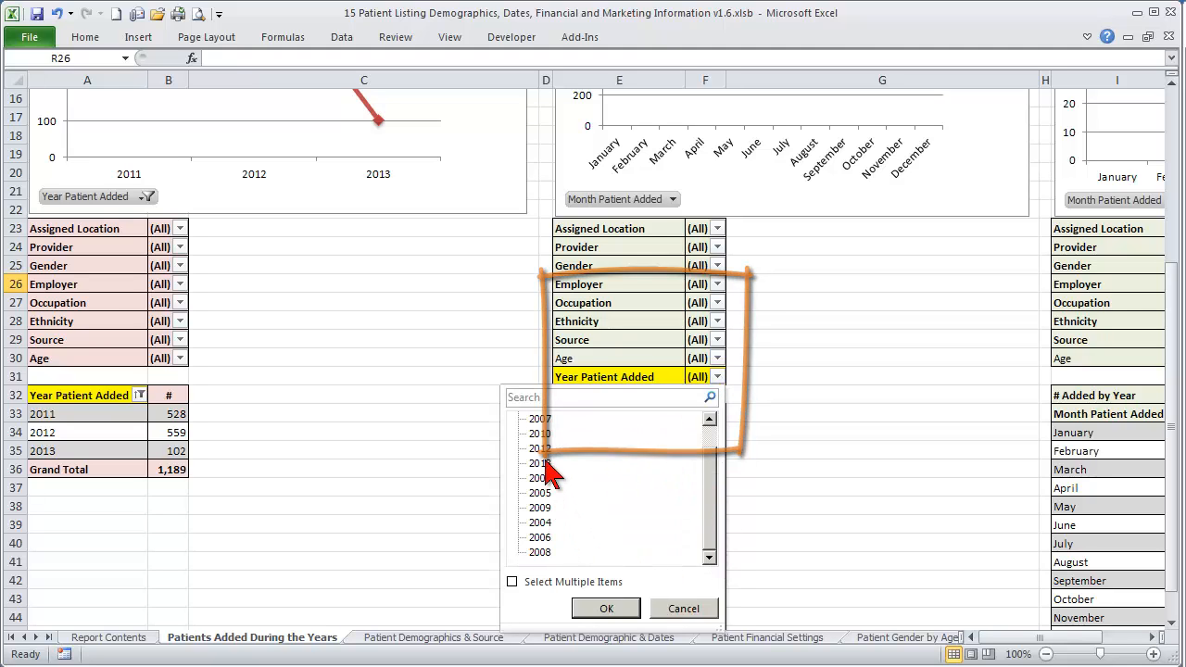
pyautogui.click(621, 610)
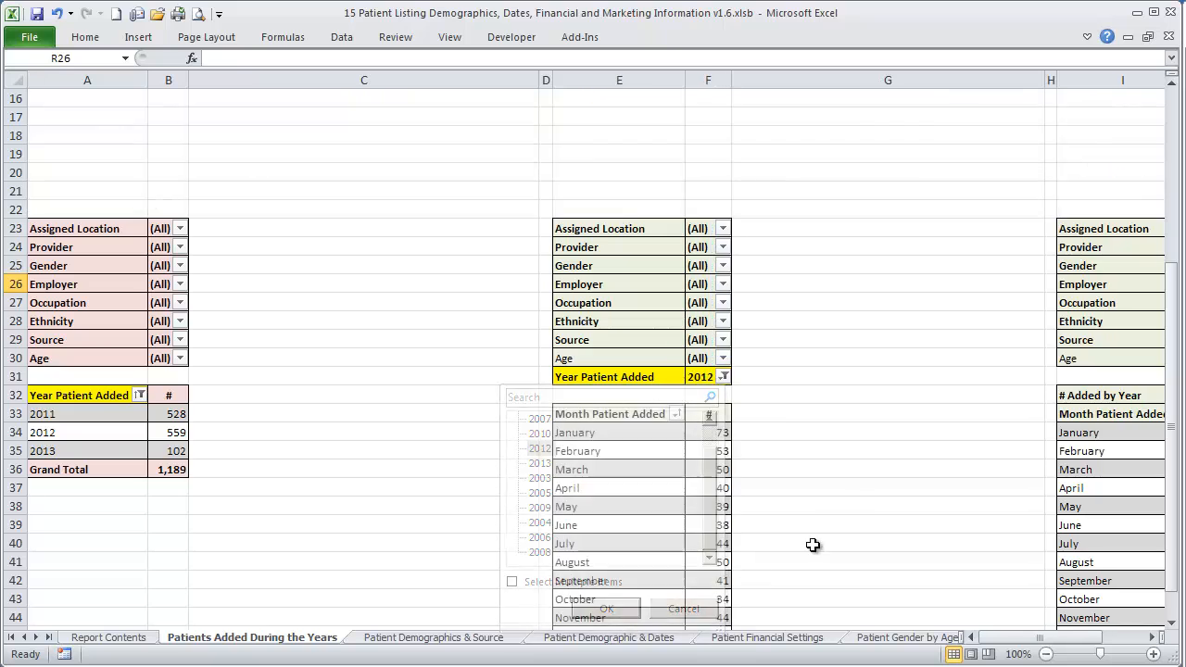
pyautogui.scroll(4, 815, 528)
pyautogui.scroll(1, 836, 501)
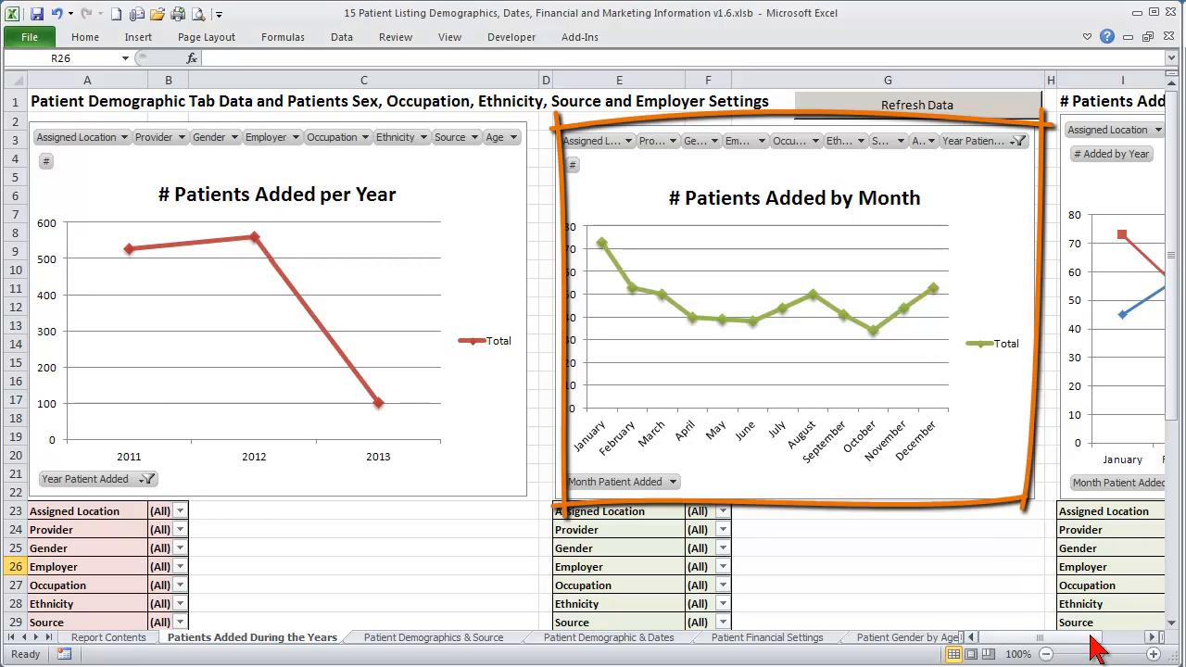
# - Add 2010 and 2013 to the Year Patient Added filter of the months-and-years table and view its chart
pyautogui.moveTo(1067, 637)
pyautogui.mouseDown()
pyautogui.moveTo(1138, 640)
pyautogui.moveTo(1102, 645)
pyautogui.mouseUp()
pyautogui.scroll(-6, 1004, 555)
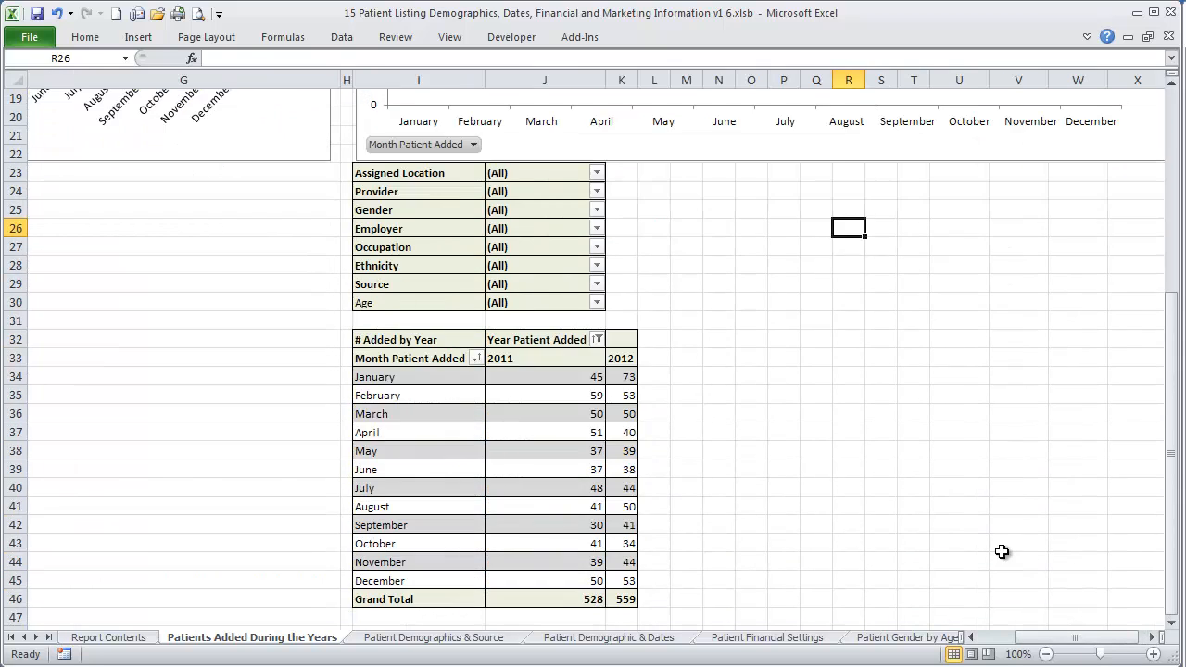
pyautogui.scroll(-1, 1002, 551)
pyautogui.click(598, 285)
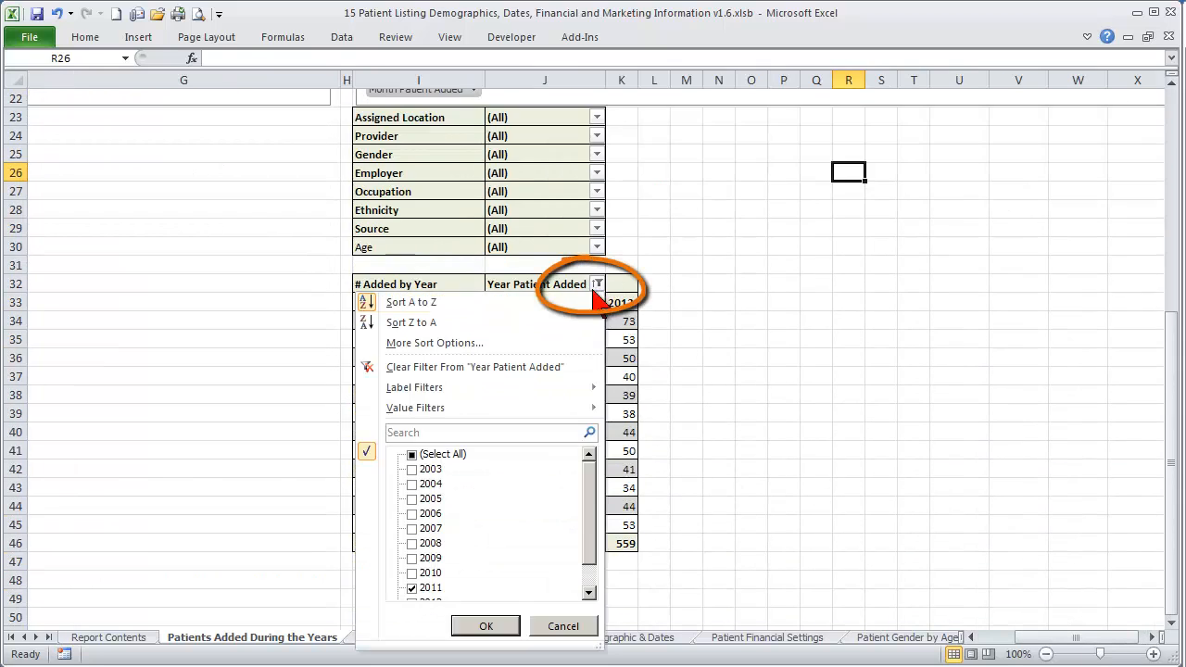
pyautogui.moveTo(598, 529); pyautogui.dragTo(598, 570)
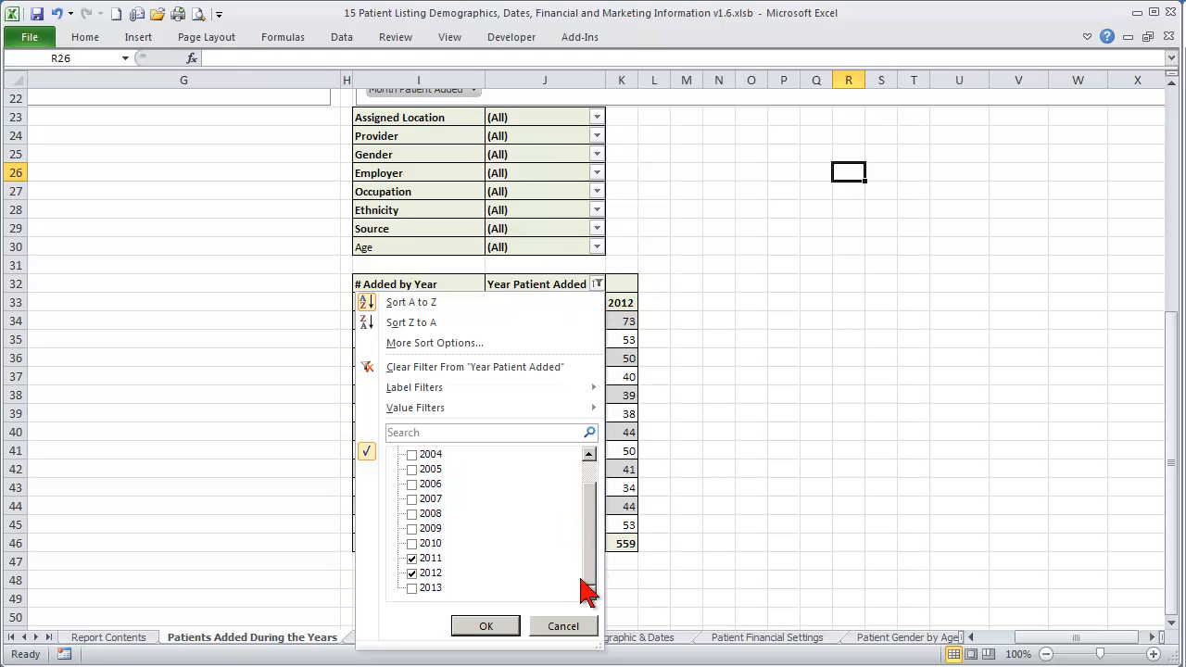
pyautogui.click(411, 558)
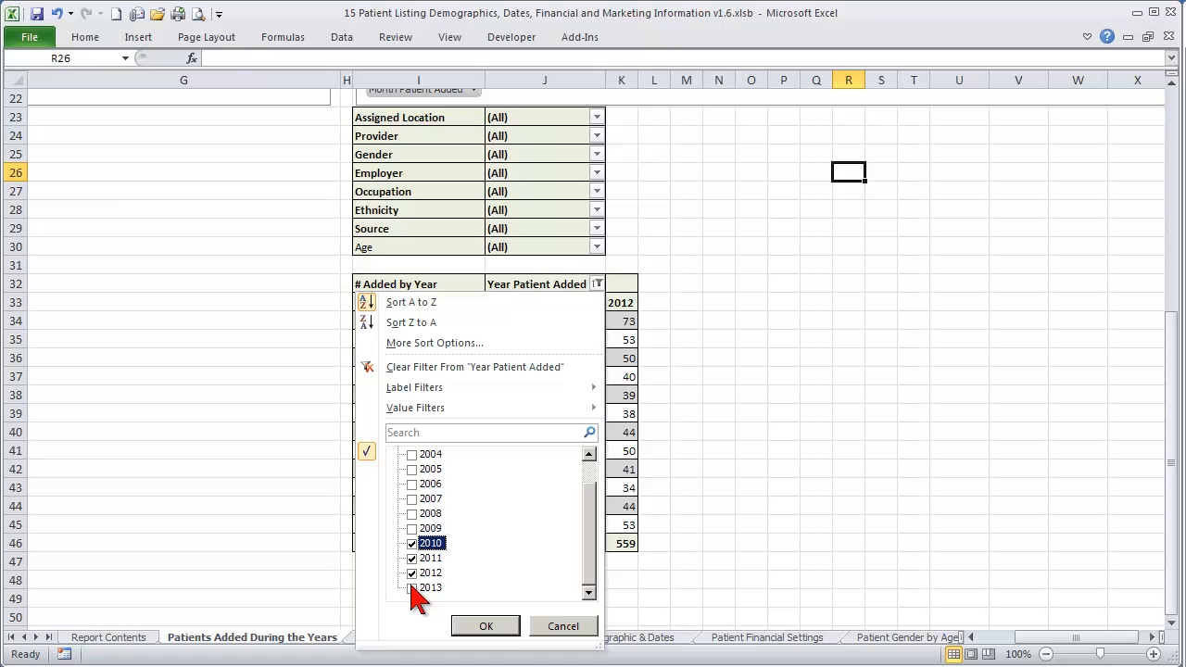
pyautogui.click(411, 587)
pyautogui.click(486, 626)
pyautogui.scroll(6, 713, 560)
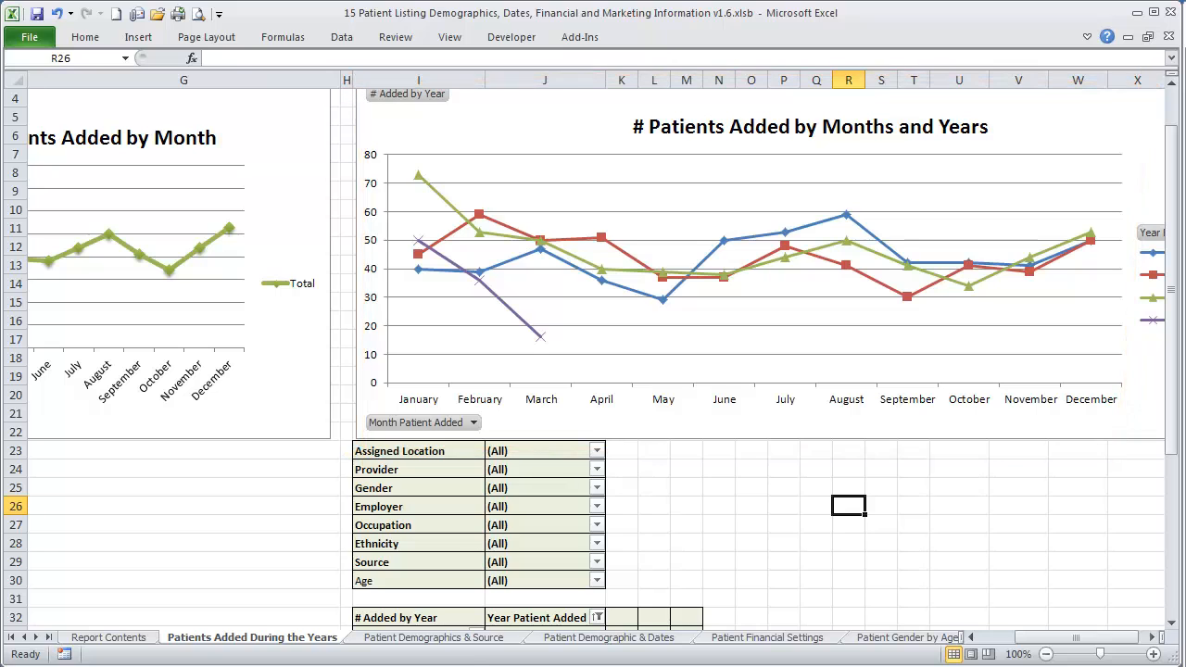
# - On the Patient Demographics & Source sheet, filter Patient Active to No and select the patient cells A14:F28
pyautogui.click(455, 640)
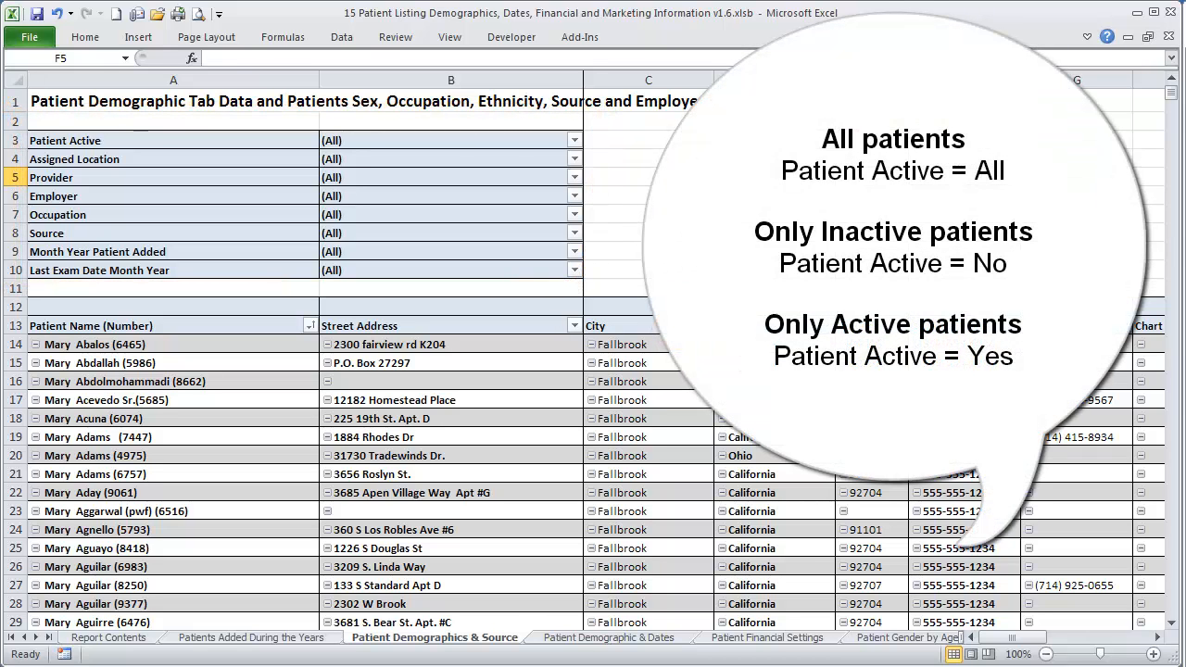
pyautogui.click(575, 142)
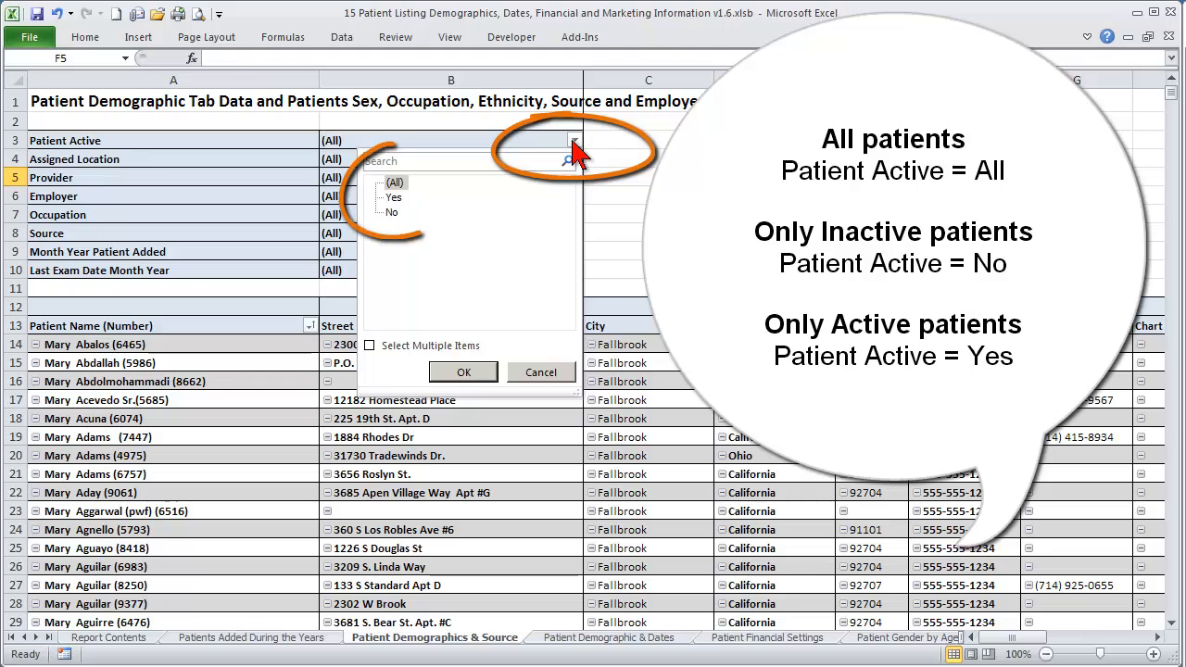
pyautogui.click(392, 212)
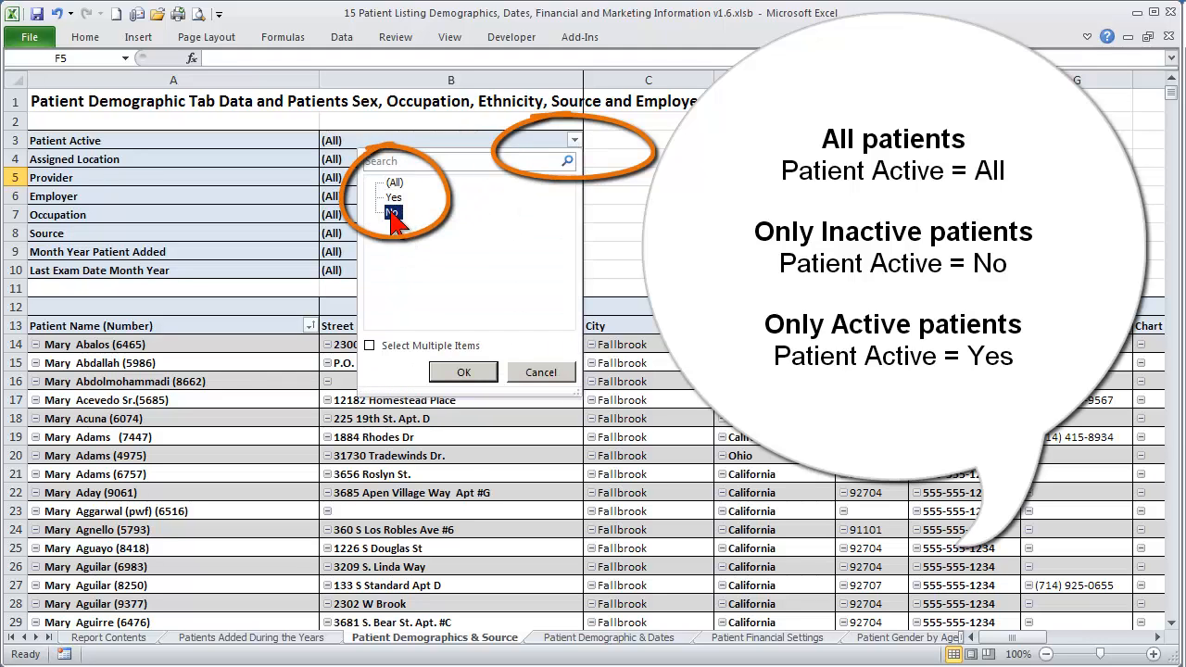
pyautogui.click(461, 374)
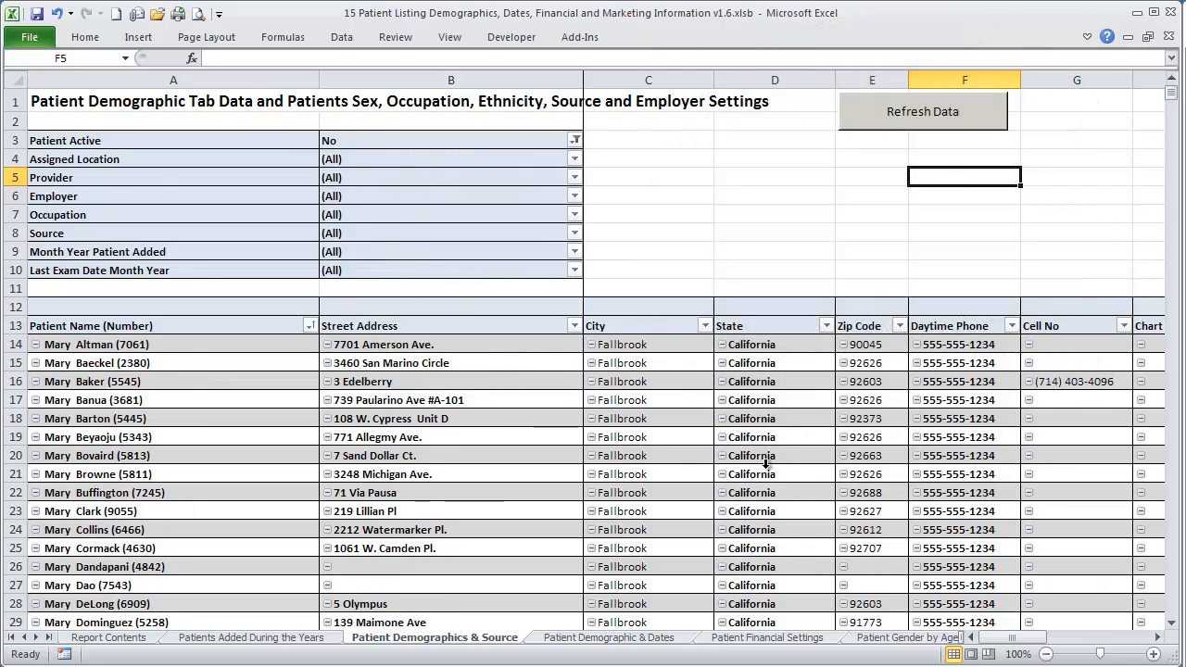
pyautogui.scroll(-11, 765, 463)
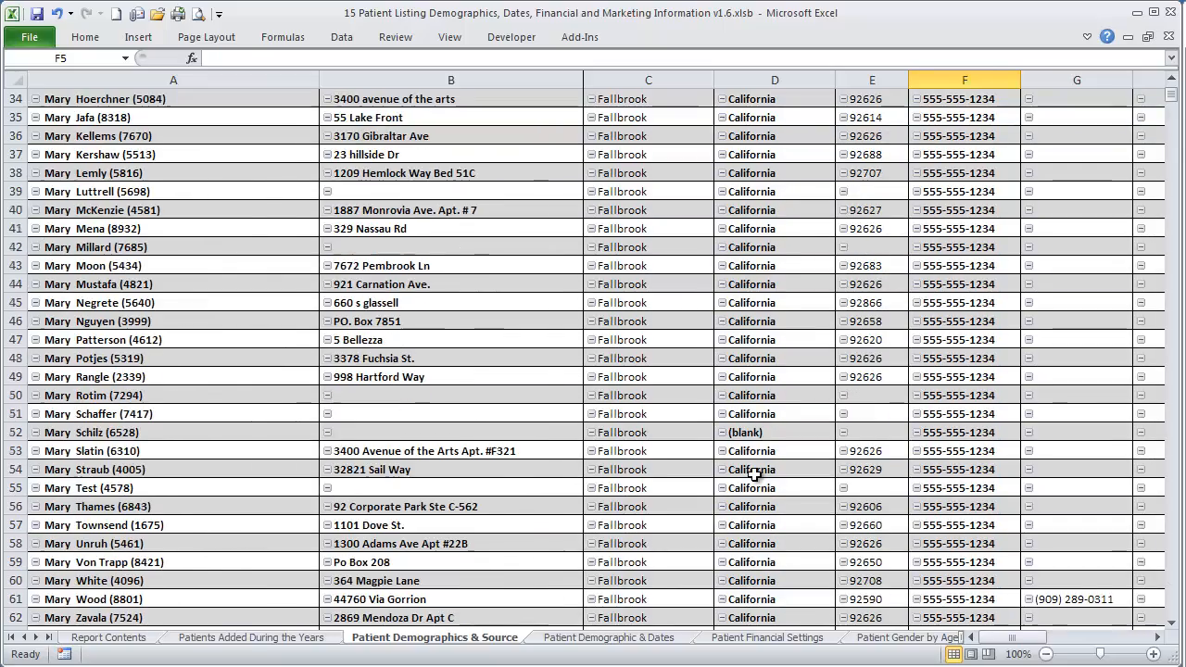
pyautogui.scroll(11, 755, 473)
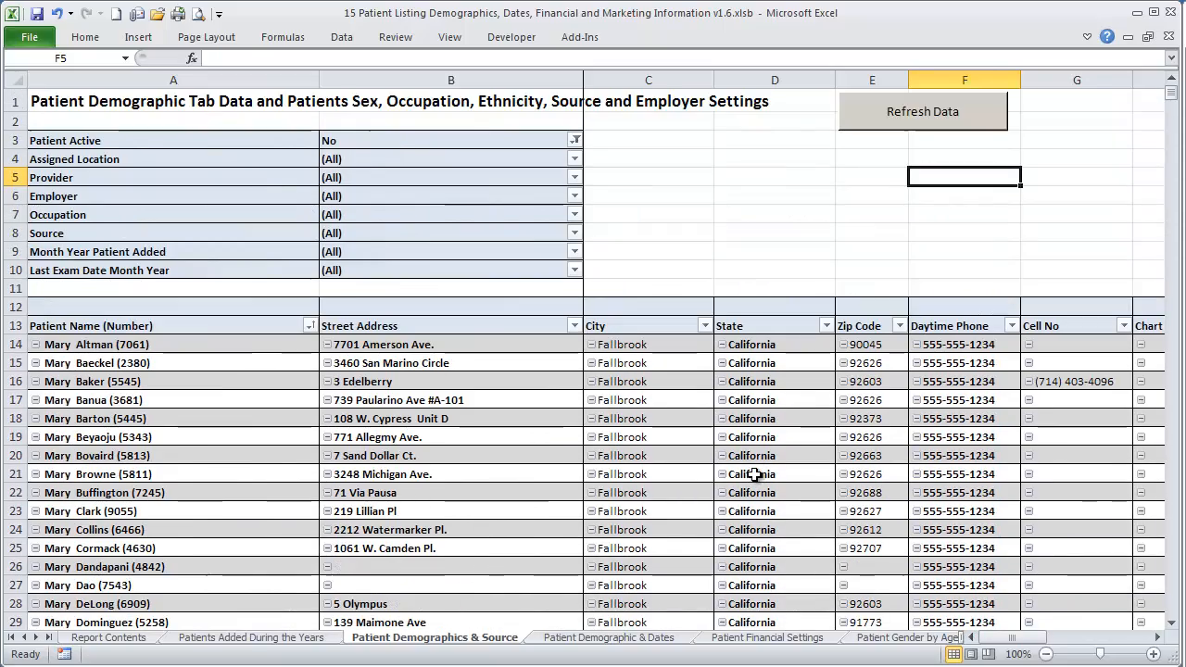
pyautogui.moveTo(299, 343)
pyautogui.mouseDown()
pyautogui.moveTo(702, 476)
pyautogui.moveTo(927, 603)
pyautogui.mouseUp()
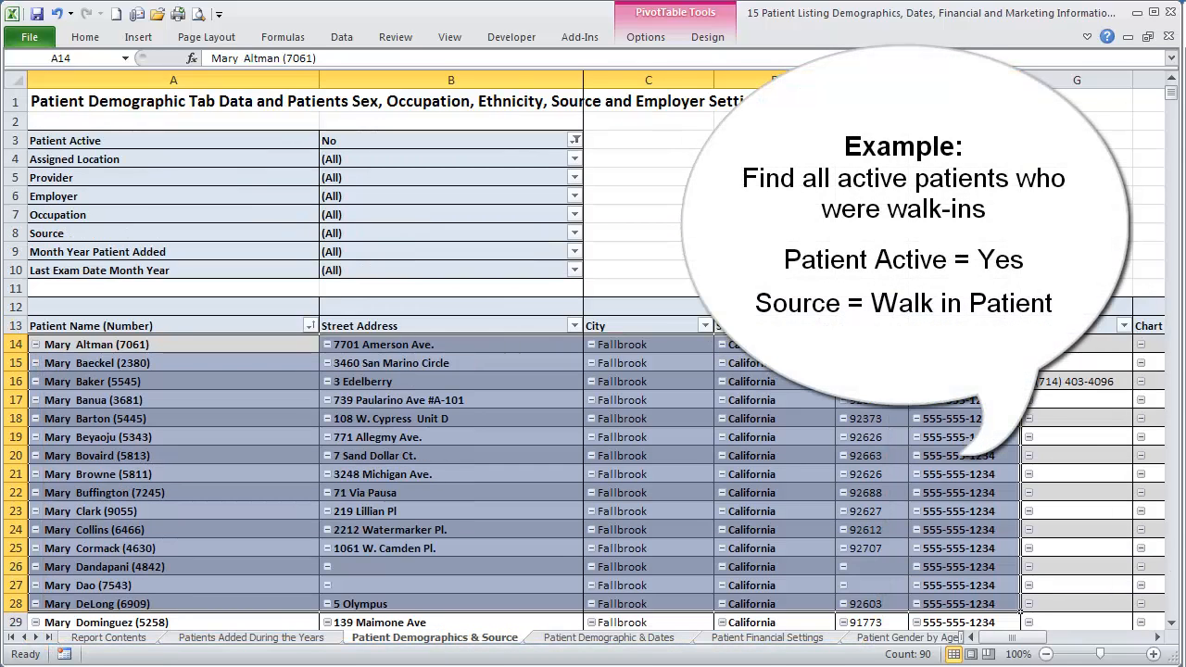
# - Set the Patient Active filter to Yes to list only active patients
pyautogui.click(575, 140)
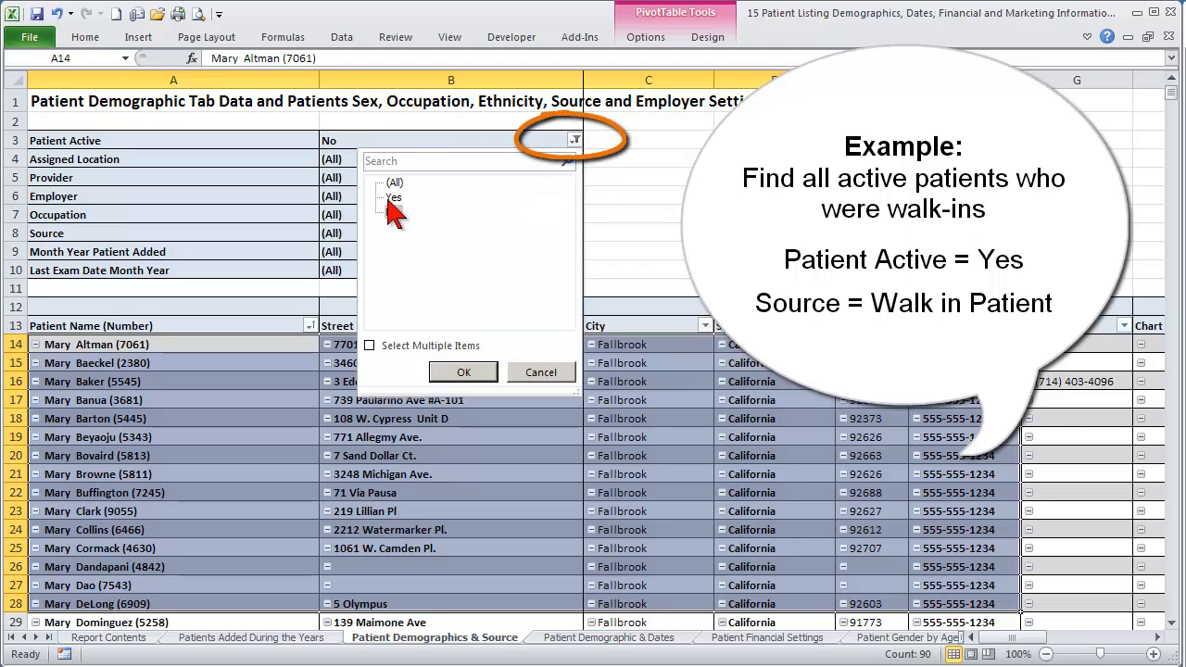
pyautogui.click(393, 197)
pyautogui.click(463, 372)
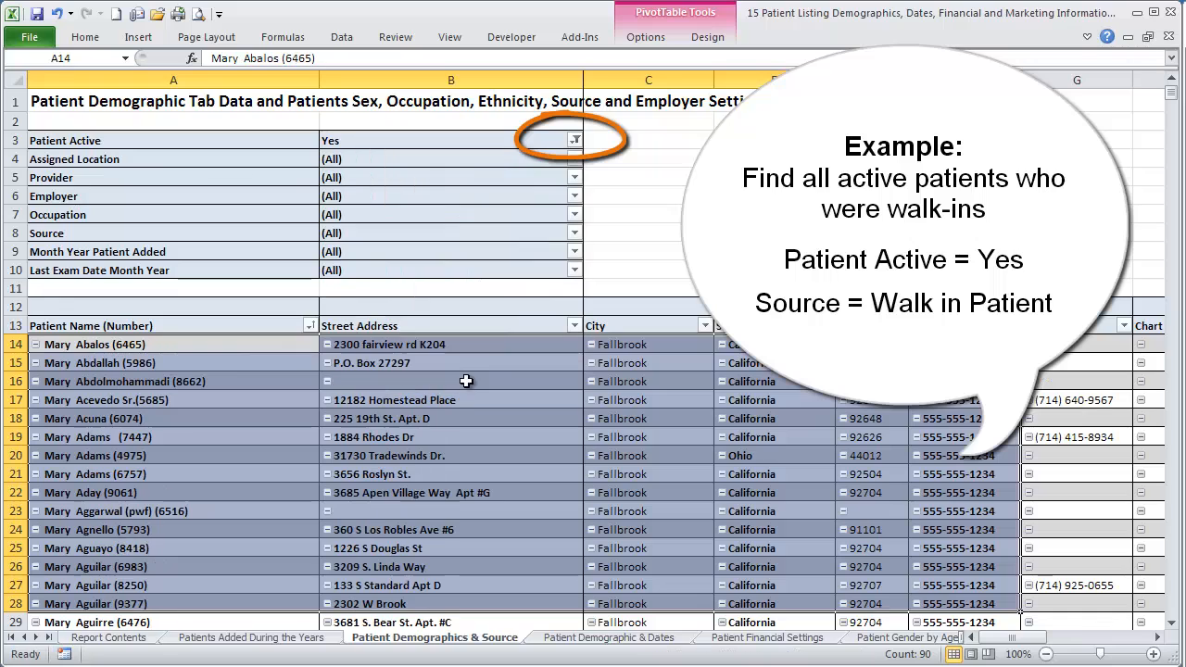
# - Filter the patient list's Source to Walk in Patient to show only active walk-in patients
pyautogui.click(575, 233)
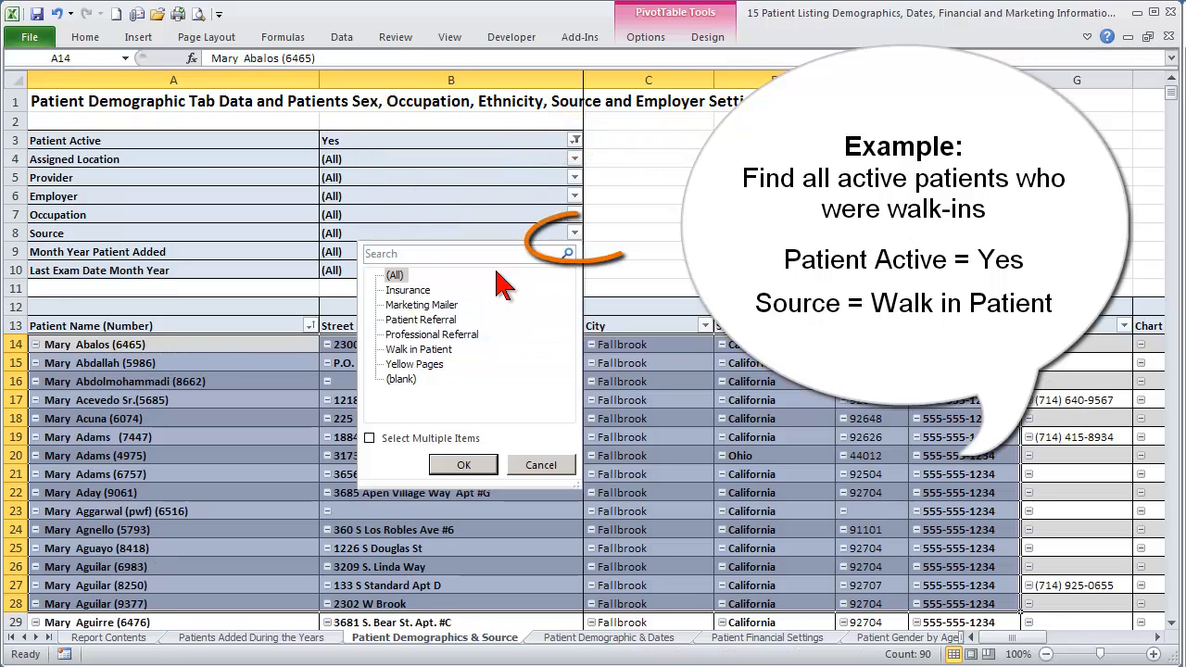
pyautogui.click(422, 349)
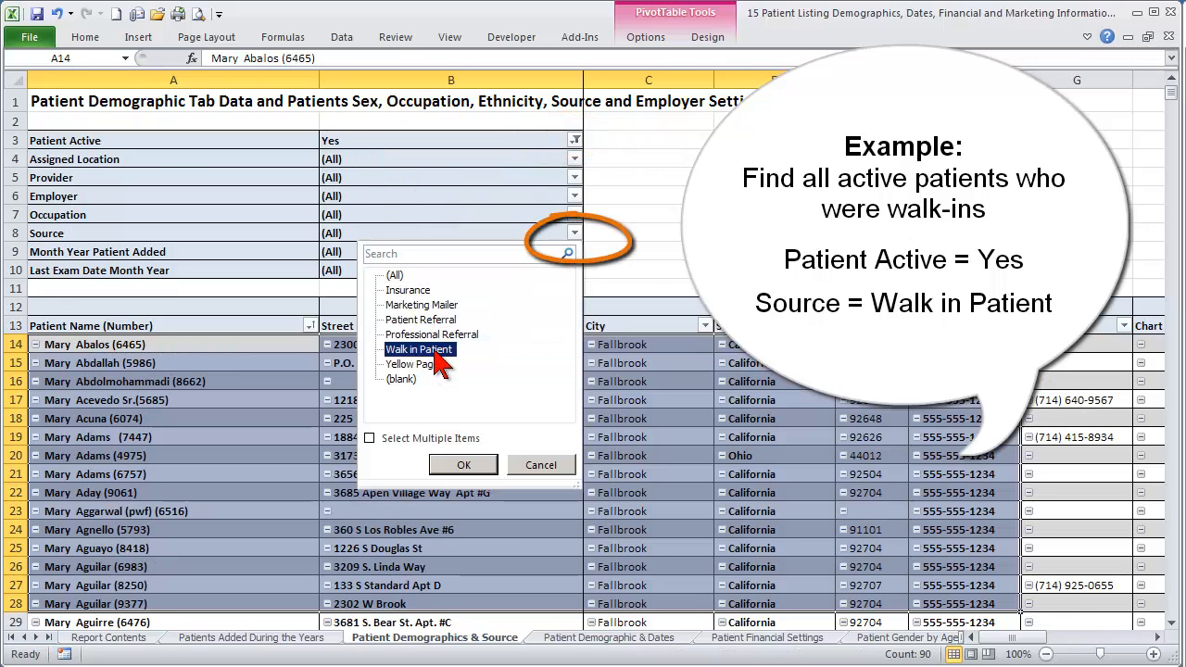
pyautogui.click(463, 465)
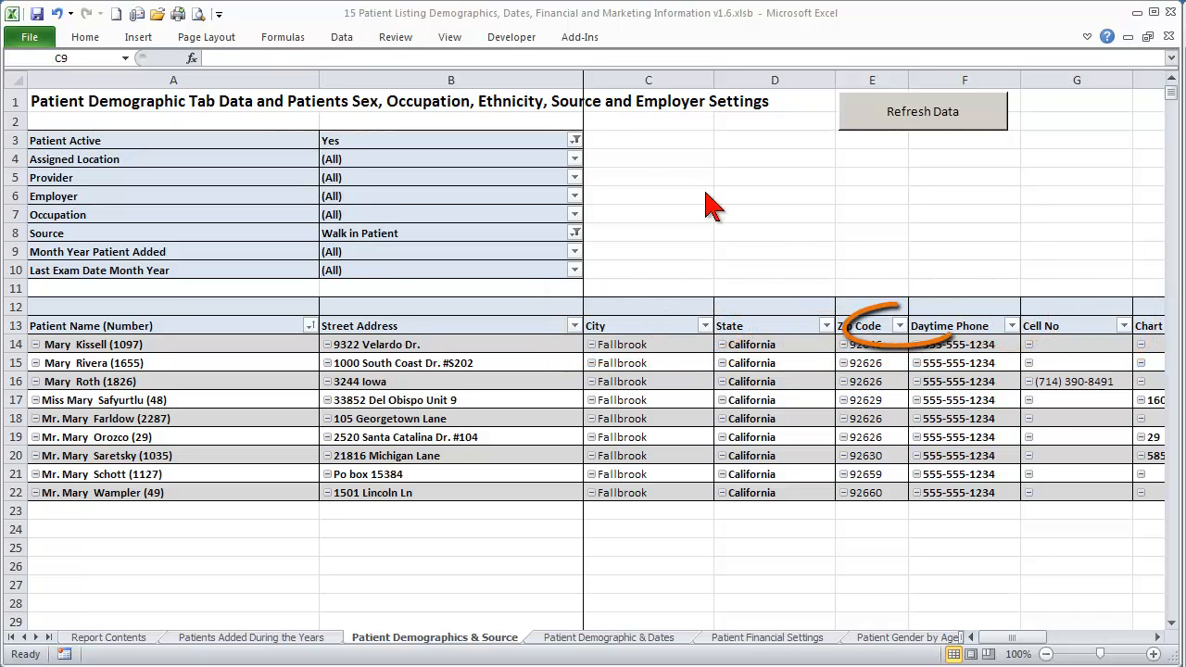
# - Reset the Source filter to (All) so active patients from every source are listed
pyautogui.click(574, 234)
pyautogui.click(395, 276)
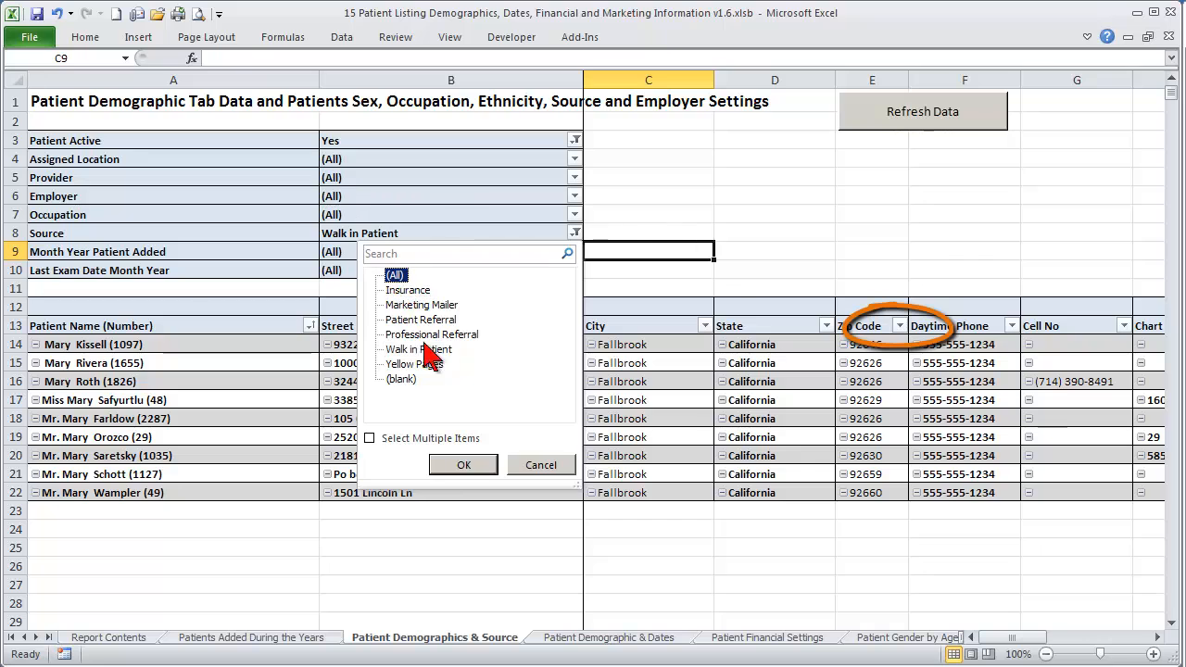
pyautogui.click(460, 465)
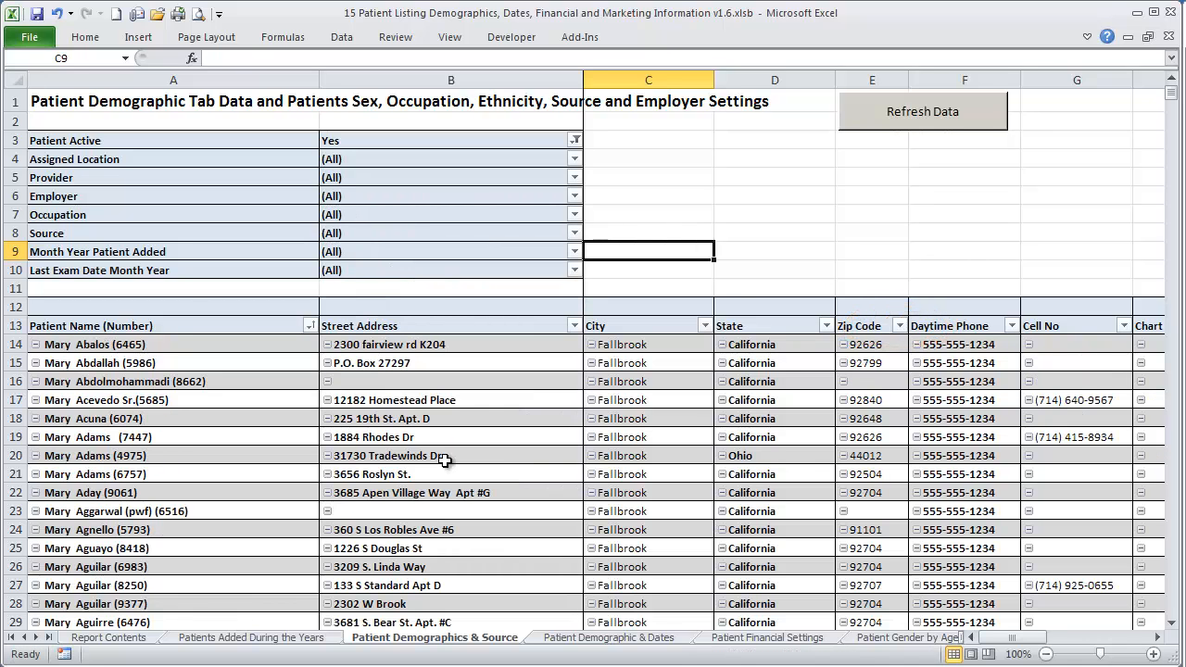
# - Filter the Zip Code column to 92704 and look through the matching active patients
pyautogui.click(899, 325)
pyautogui.click(742, 471)
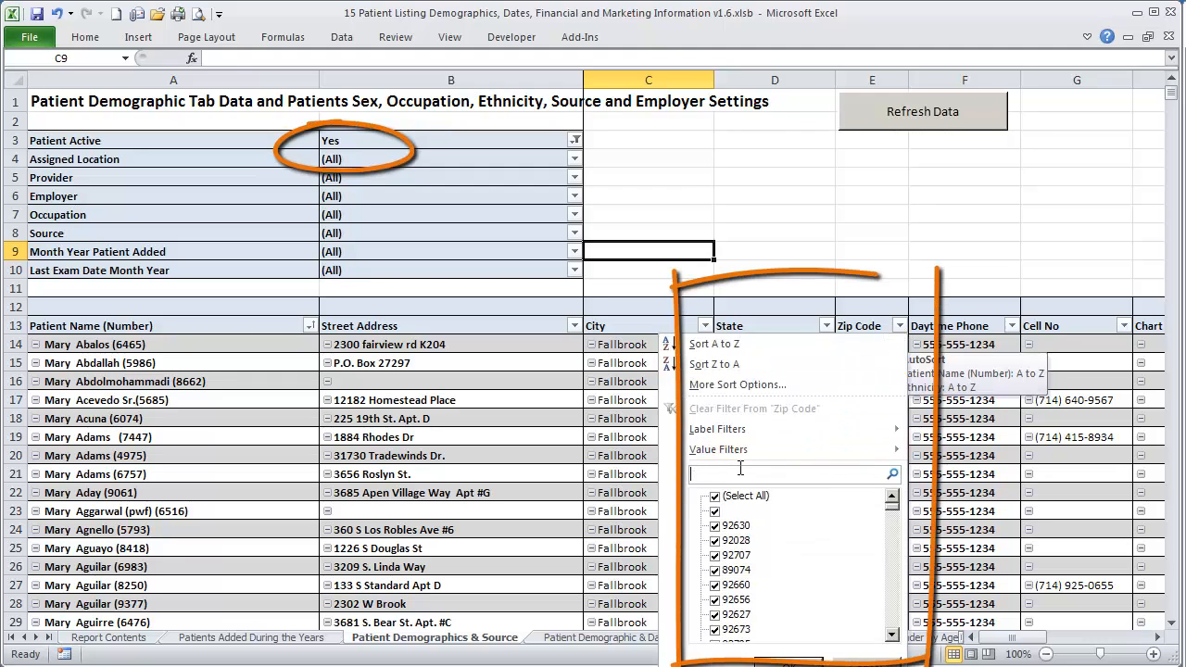
pyautogui.write('92704')
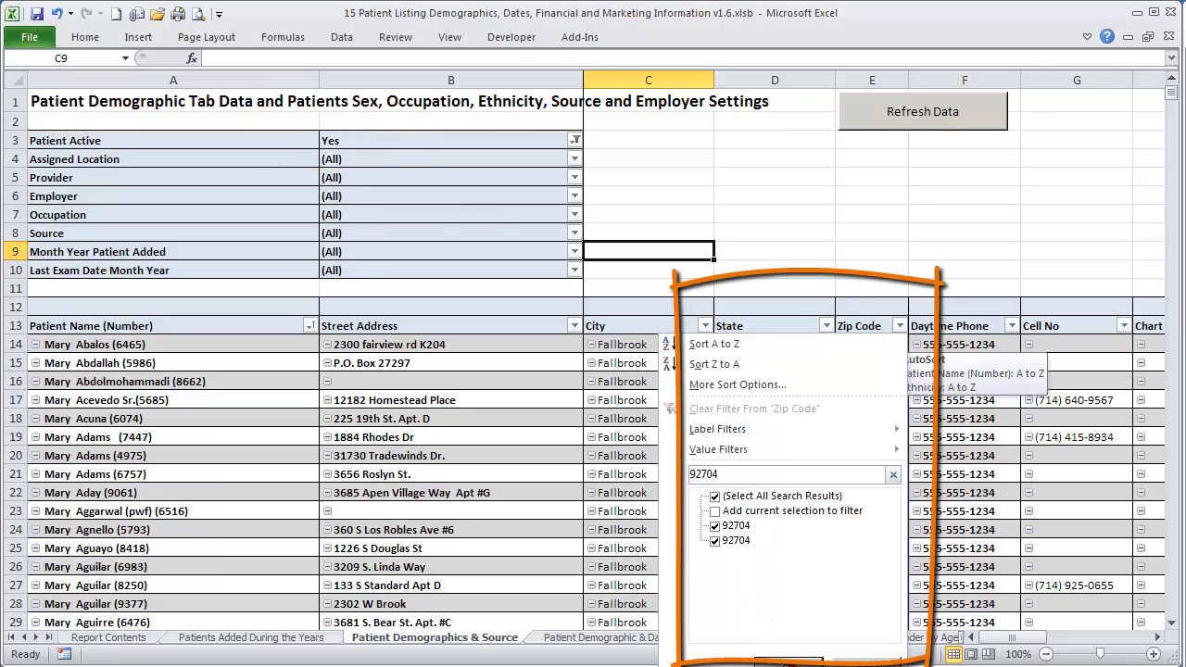
pyautogui.click(785, 662)
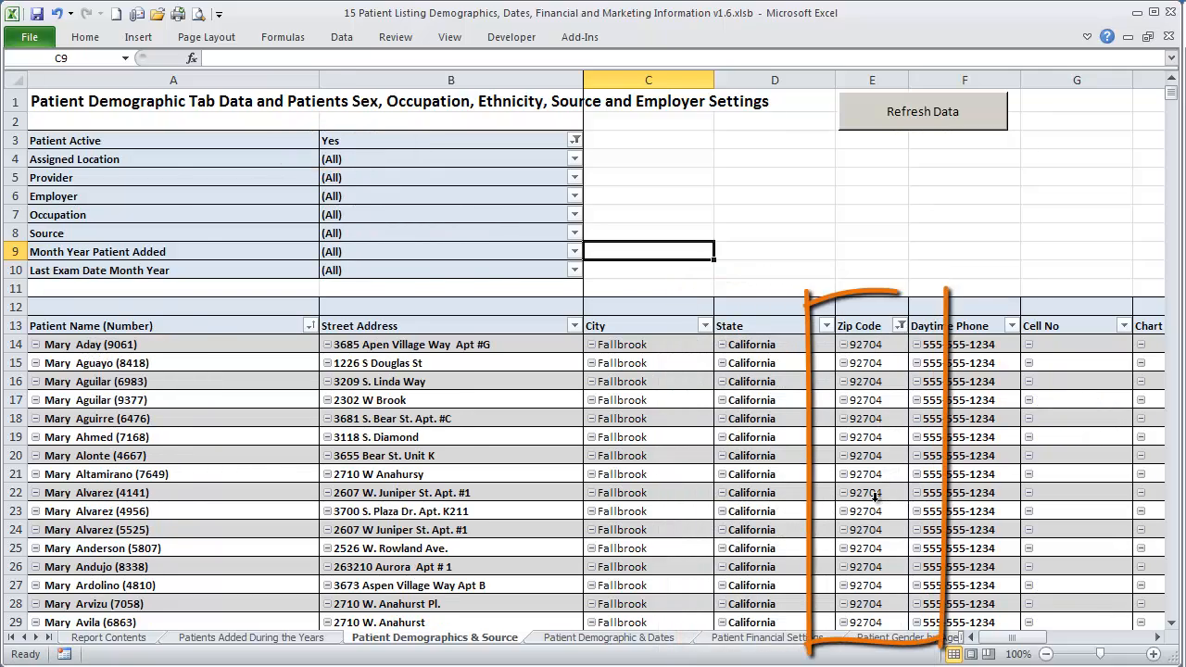
pyautogui.scroll(-7, 874, 498)
pyautogui.scroll(7, 874, 498)
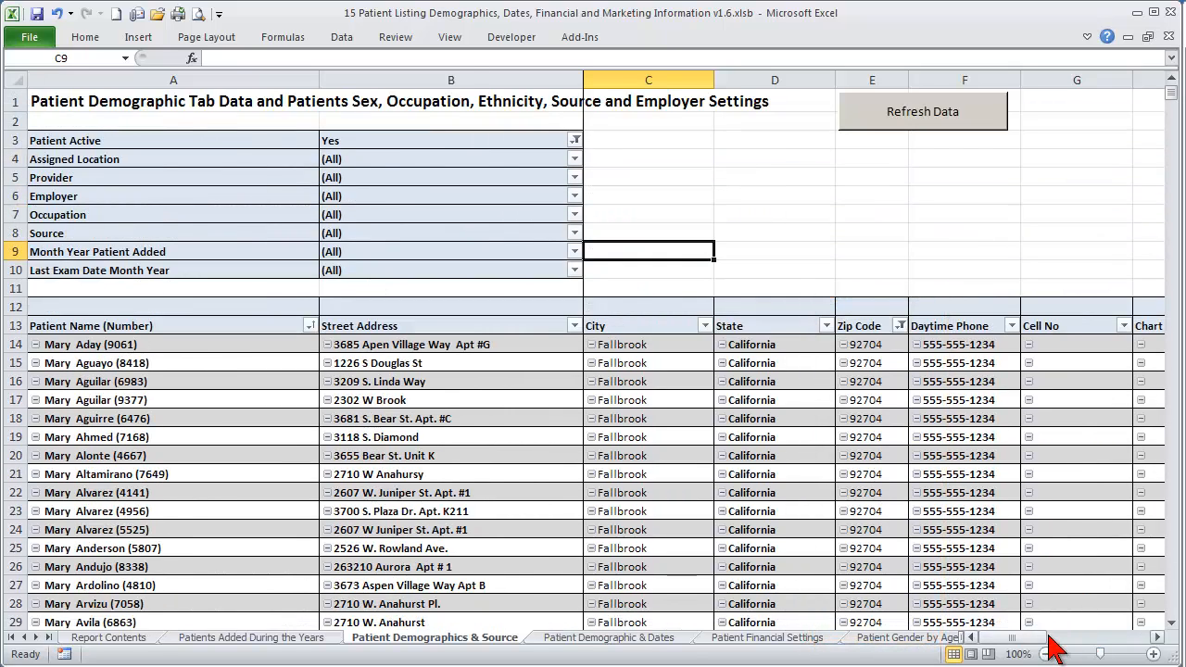
# - Examine the remaining demographic columns through Date Added, and return to the City column
pyautogui.click(1155, 638)
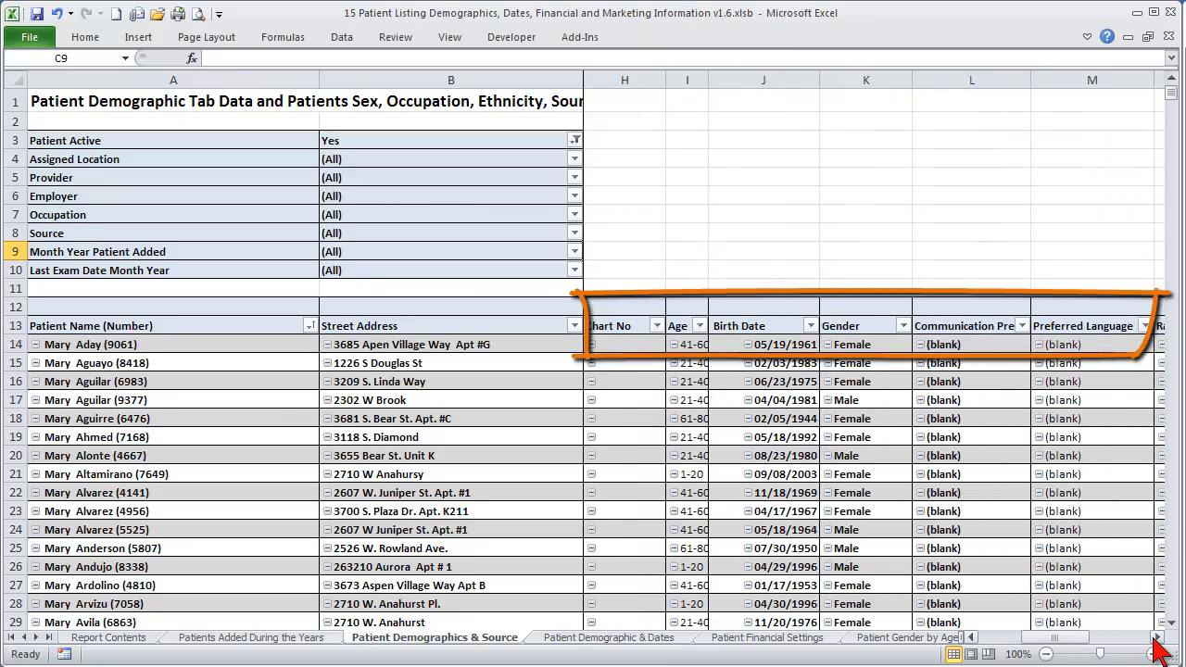
pyautogui.click(1155, 638)
pyautogui.click(1155, 637)
pyautogui.click(1155, 637)
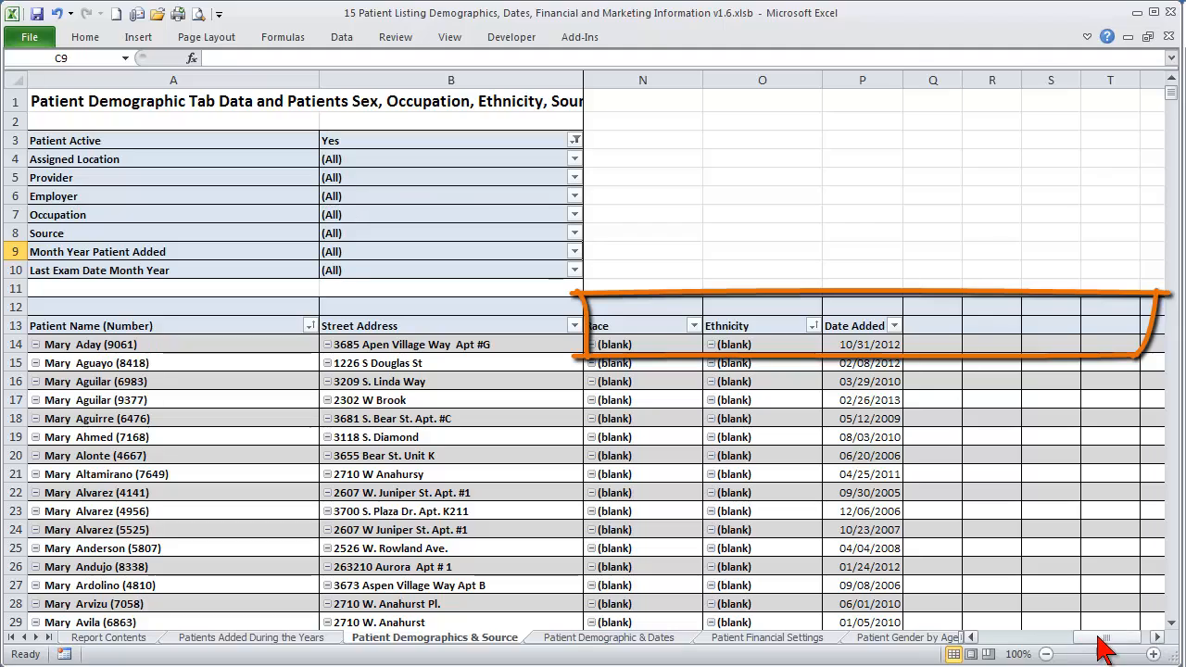
pyautogui.moveTo(1101, 639); pyautogui.dragTo(996, 638)
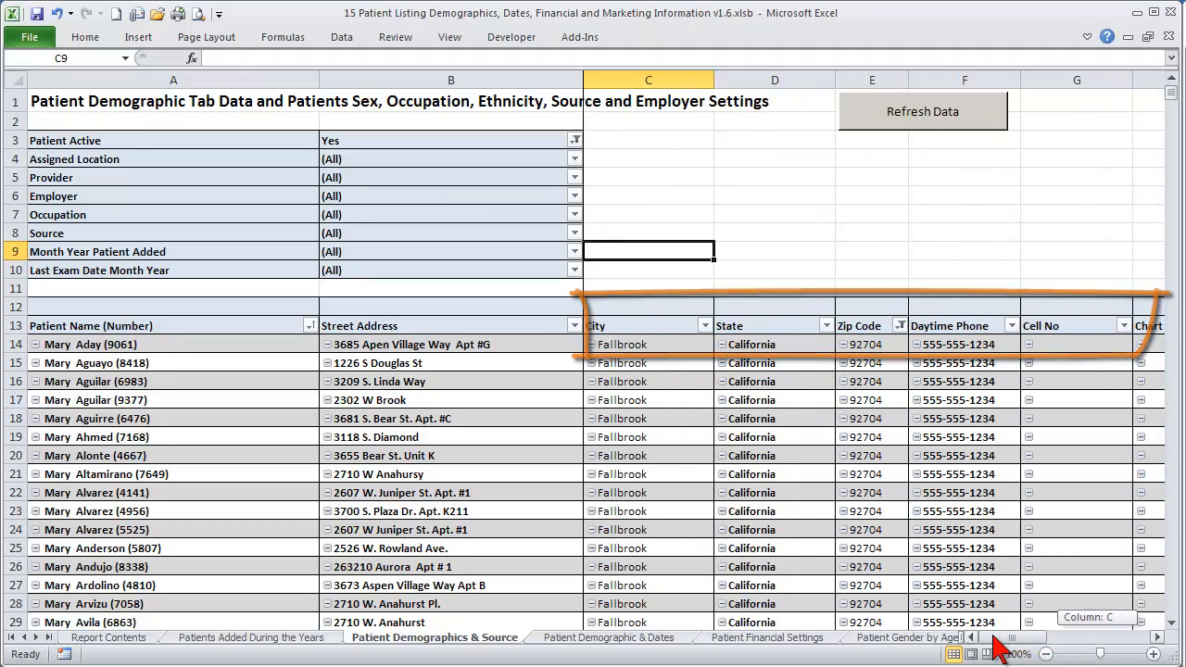
# - Review the report filters on the Patient Demographic & Dates and Patient Financial Settings sheets
pyautogui.click(586, 641)
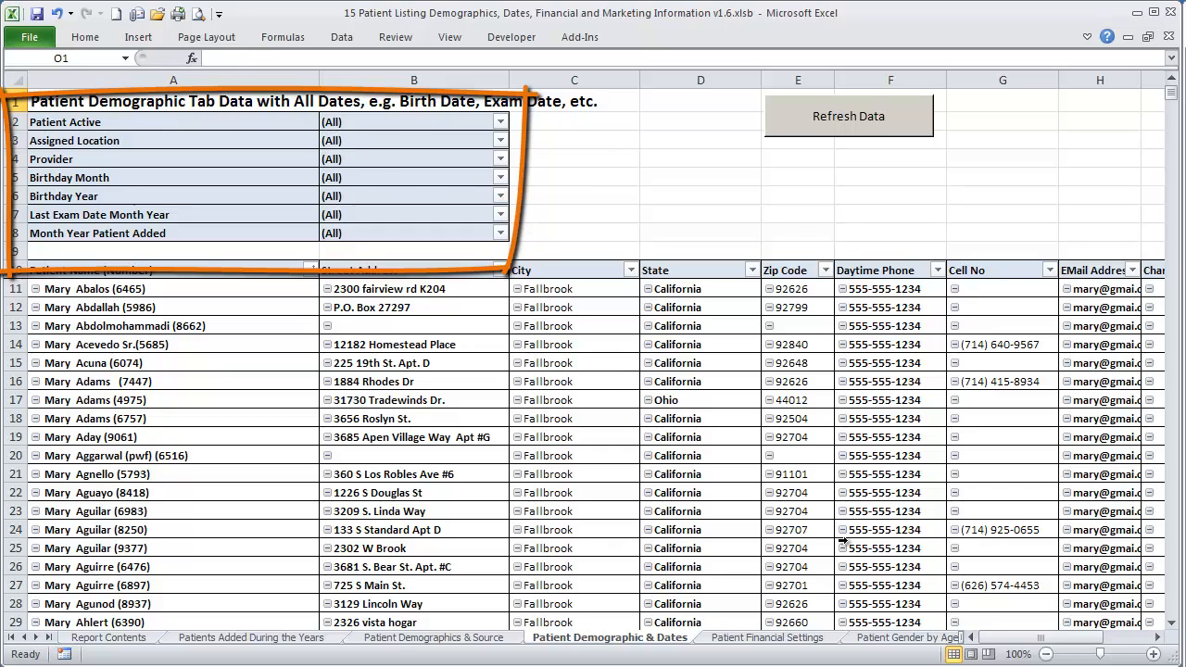
pyautogui.moveTo(1070, 638); pyautogui.dragTo(1016, 638)
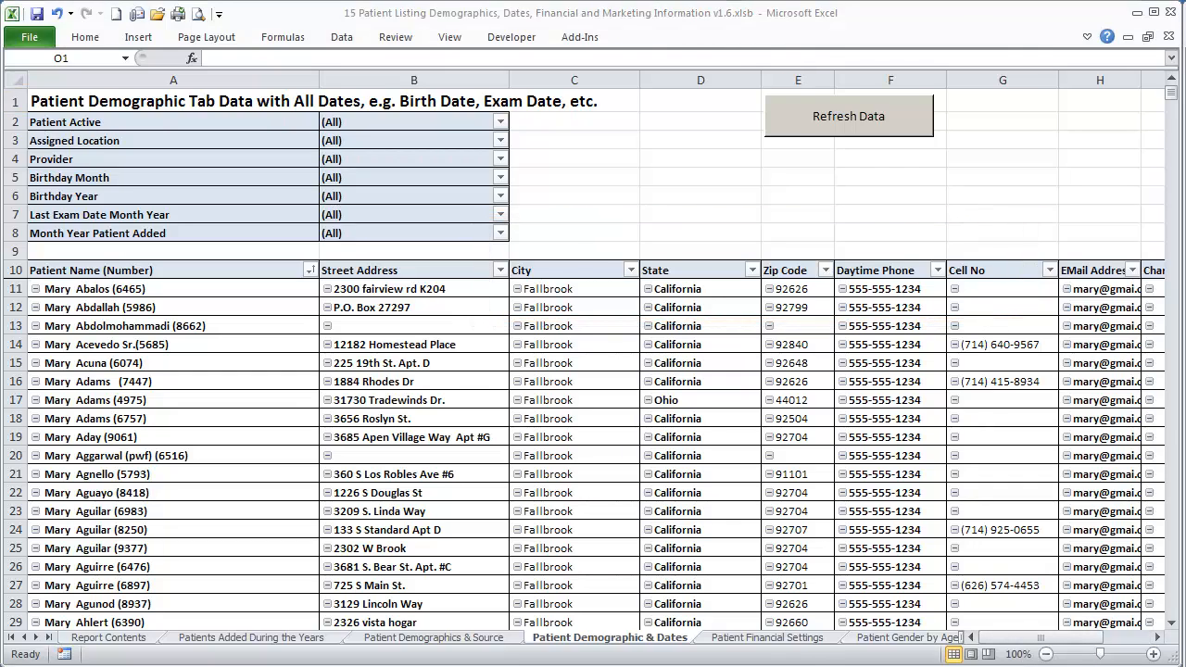
pyautogui.click(772, 641)
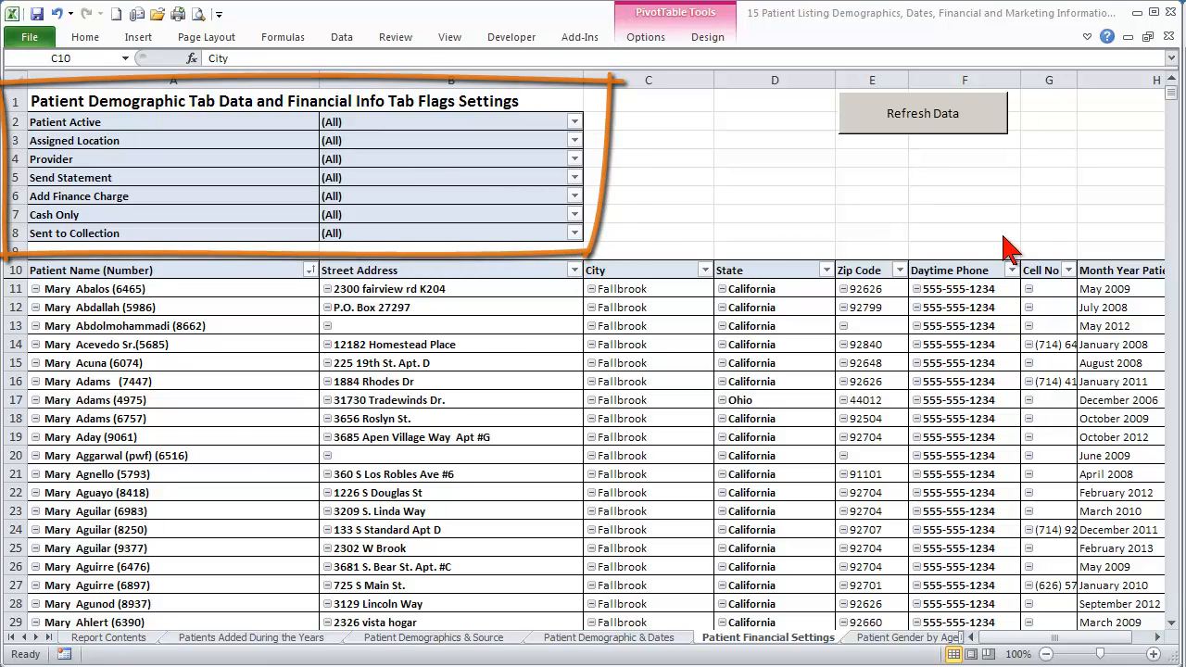
# - On the Patient Gender by Ages sheet, regroup the age ranges from 1 to 121 in intervals of 25
pyautogui.click(908, 637)
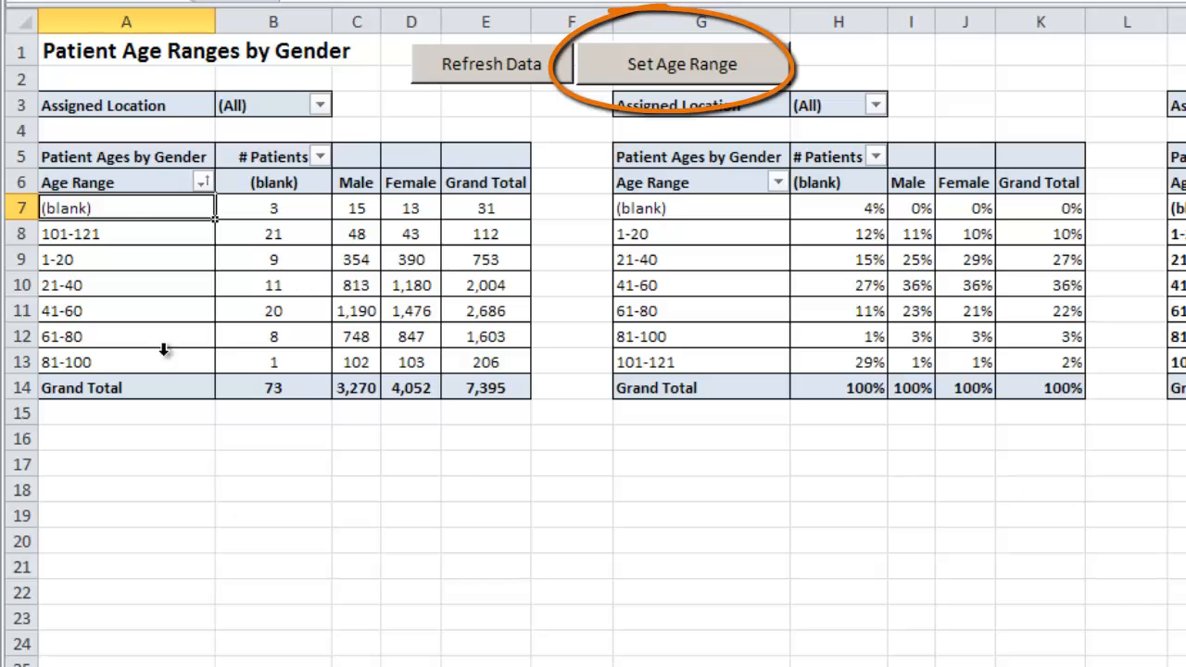
pyautogui.rightClick(129, 217)
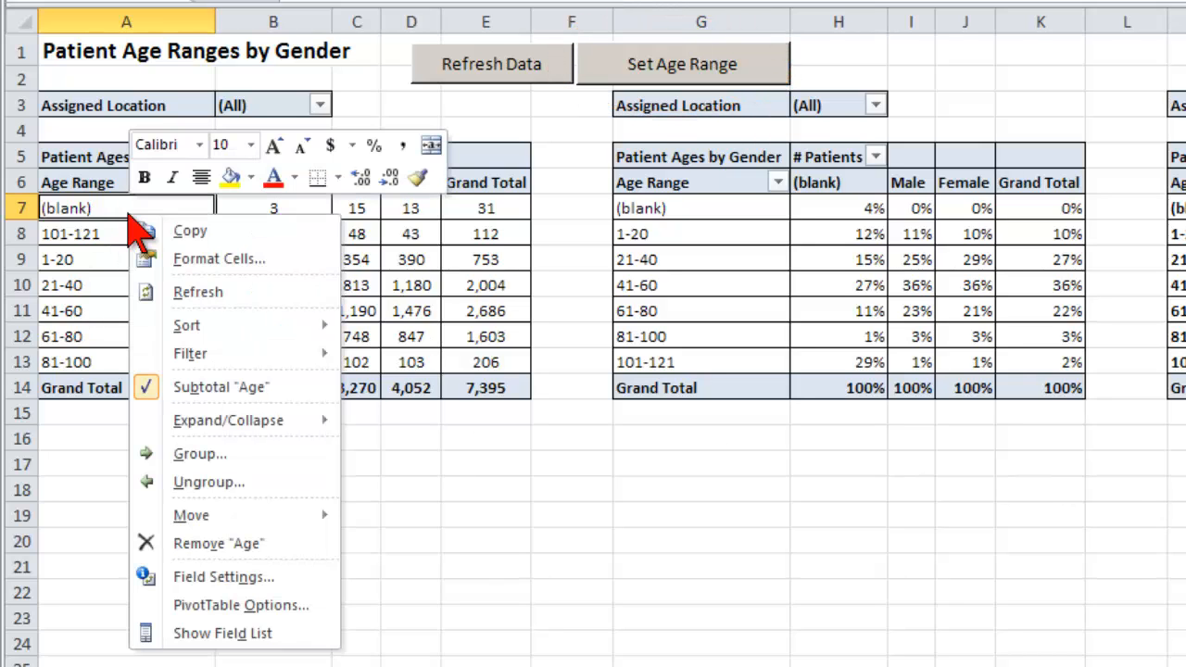
pyautogui.click(239, 454)
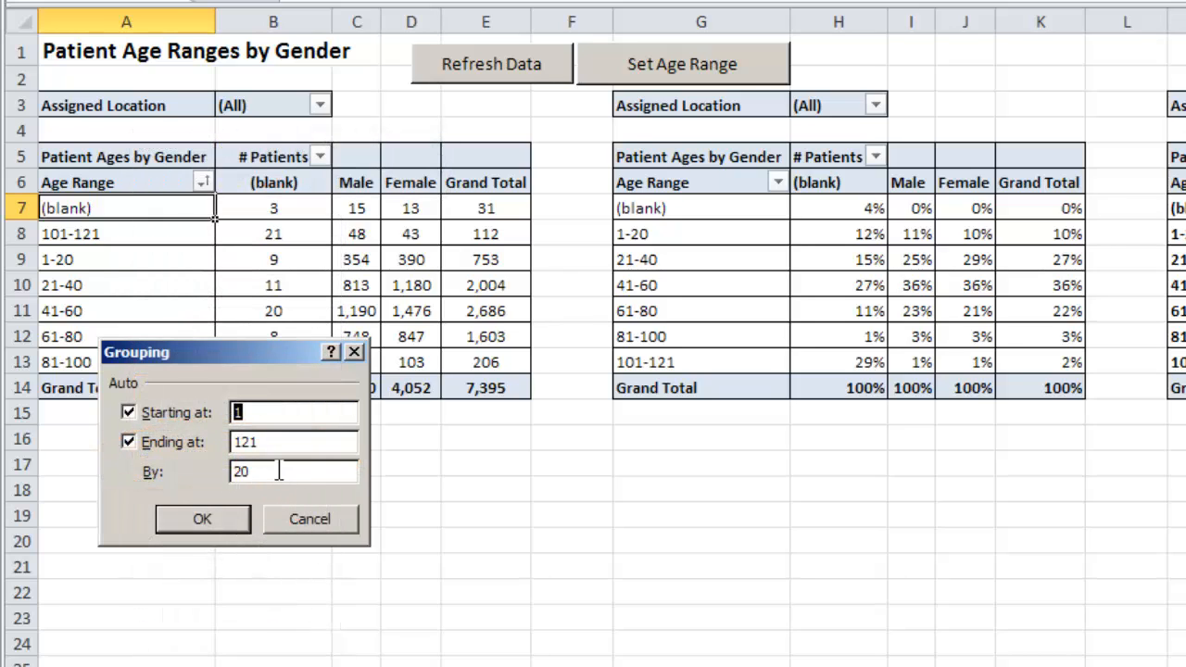
pyautogui.moveTo(279, 472); pyautogui.dragTo(233, 471)
pyautogui.write('1')
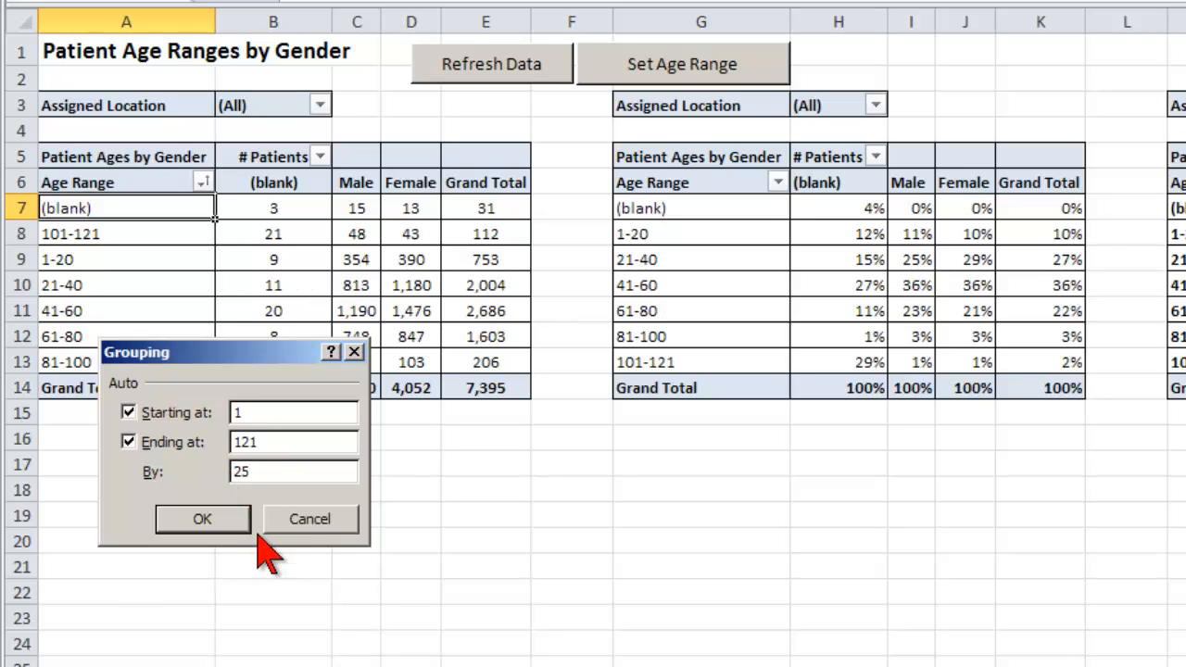
pyautogui.click(213, 519)
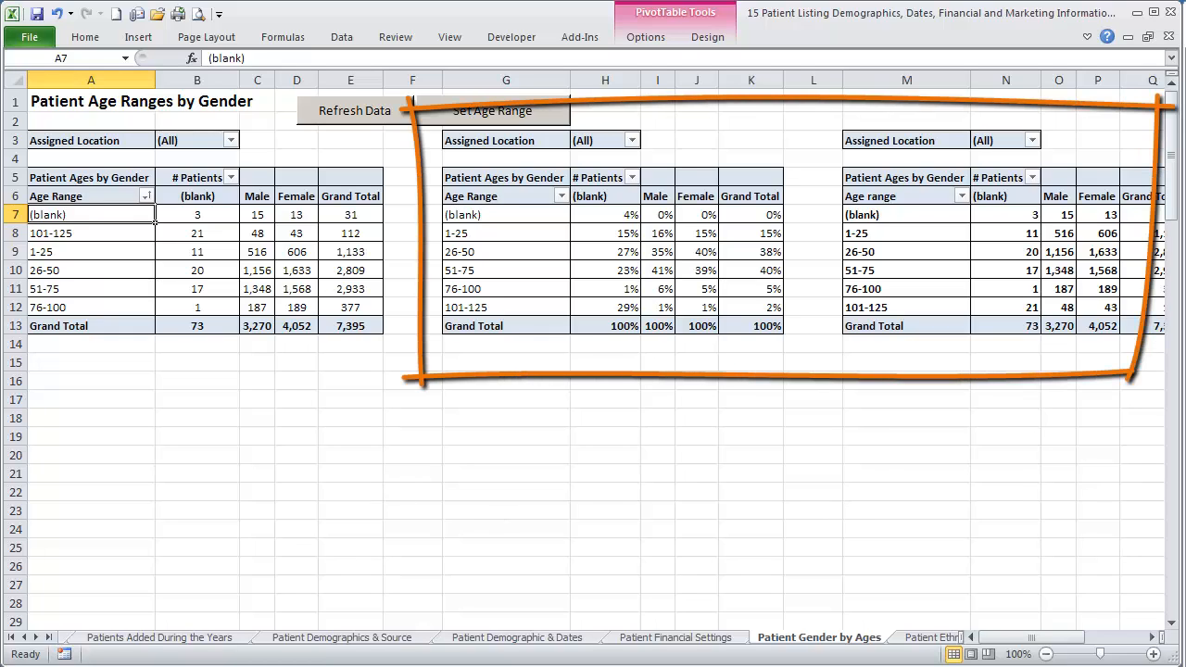
# - Review the Patient Ethnicity by Gender sheet and expand the Reception entry on the Patients by Occupation sheet
pyautogui.click(912, 638)
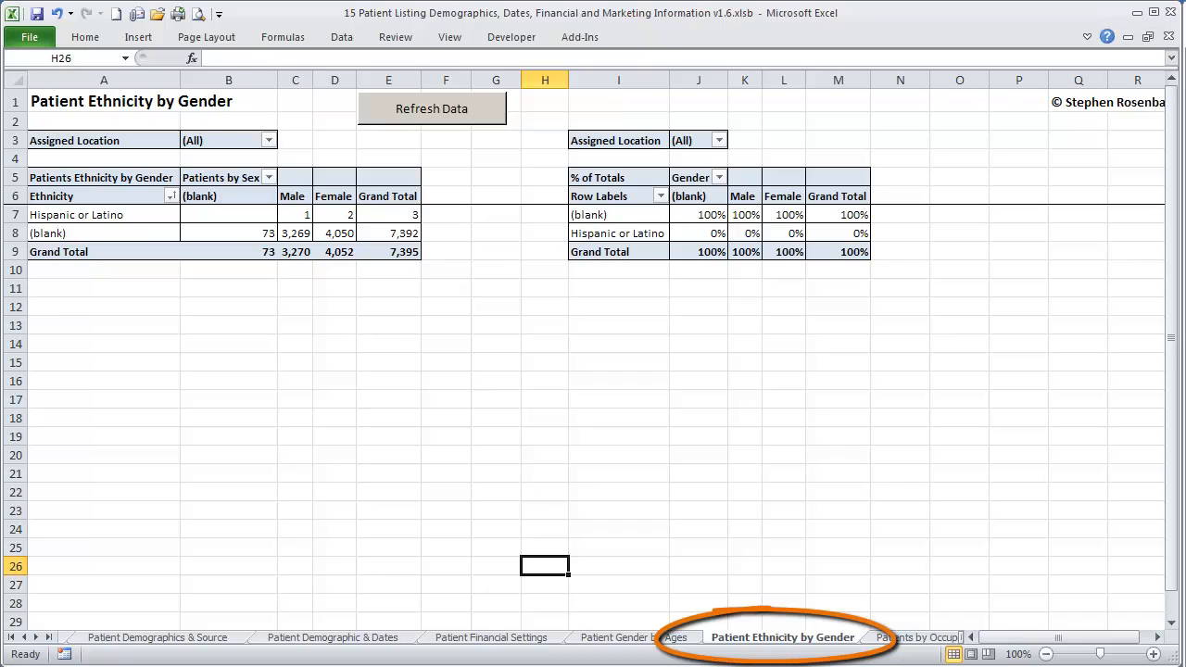
pyautogui.click(922, 637)
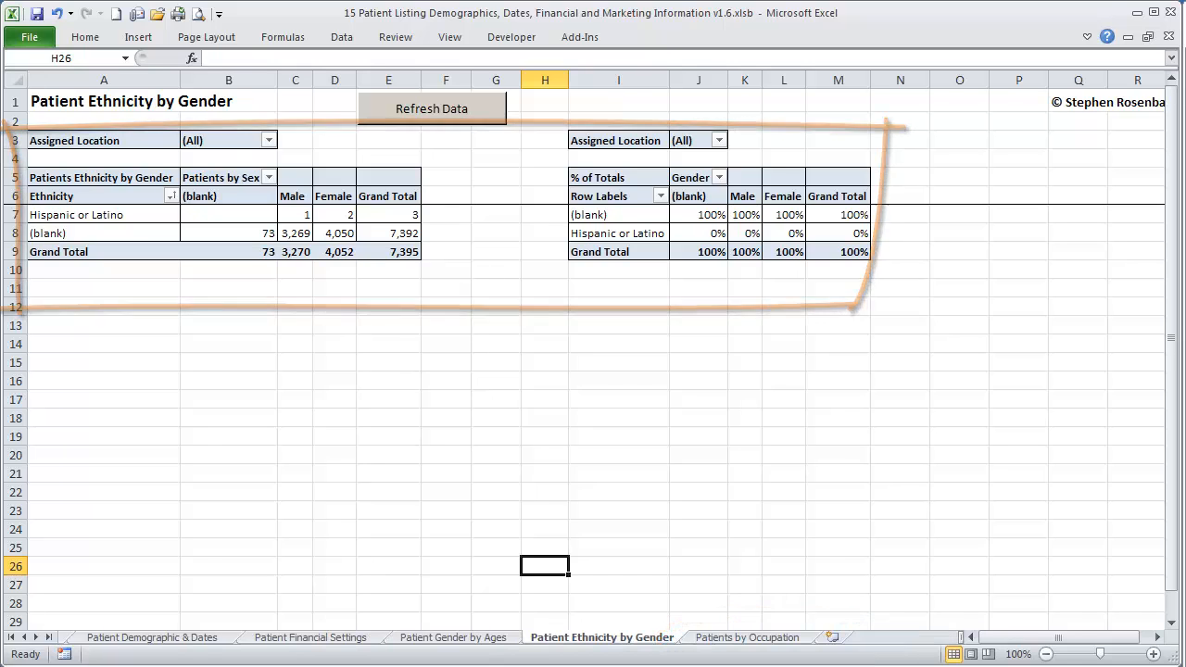
pyautogui.click(768, 639)
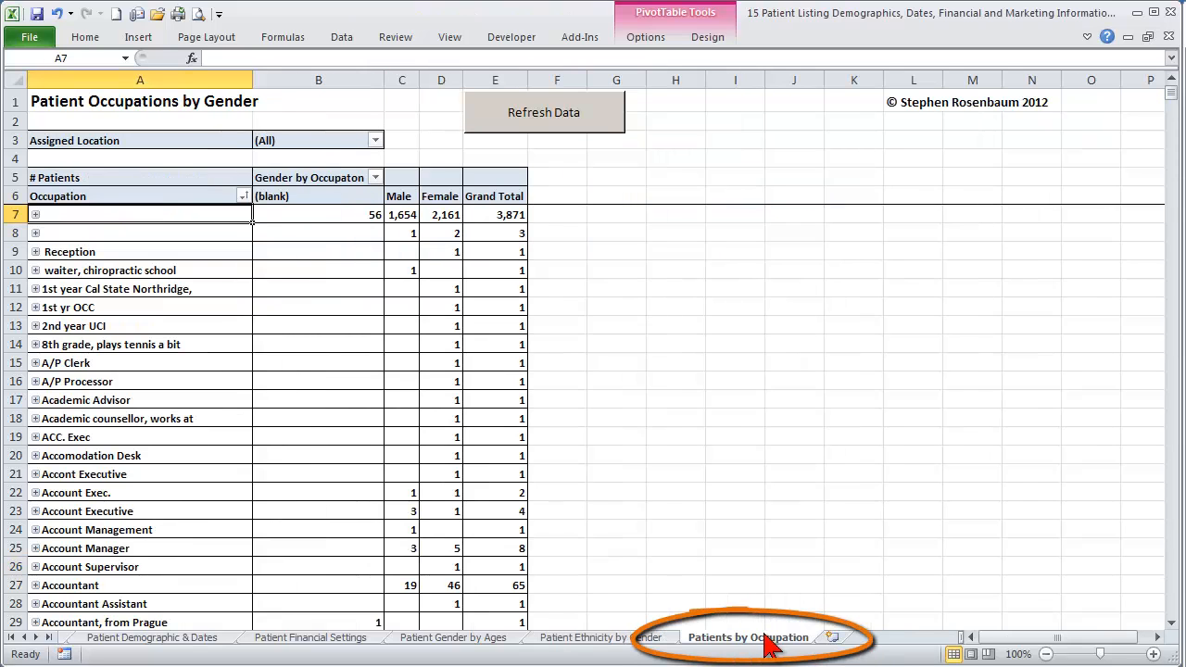
pyautogui.click(35, 251)
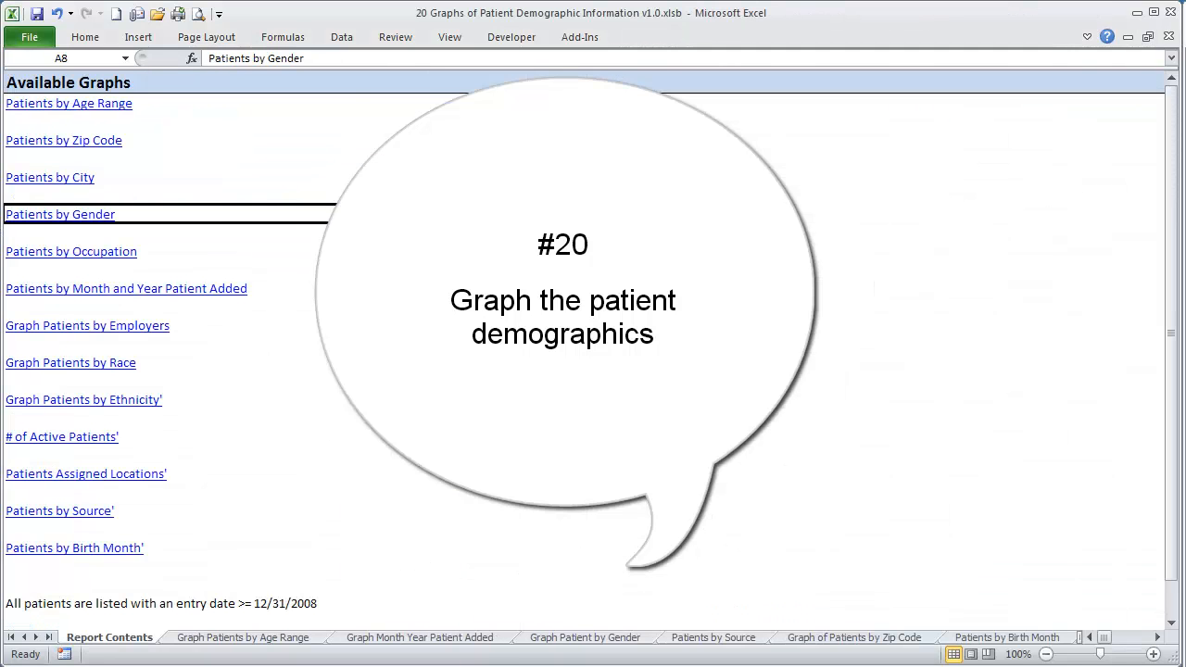
# - In the 20 Graphs of Patient Demographic Information workbook, view the age range, month added, gender, zip code, source and birth month graphs
pyautogui.click(274, 639)
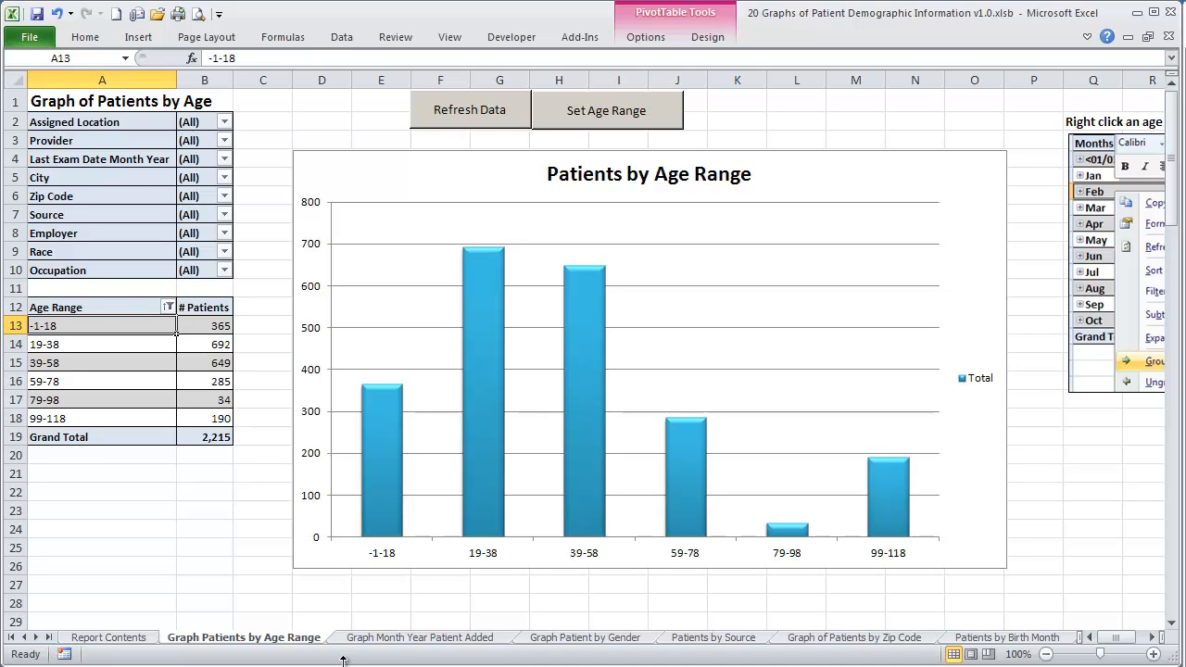
pyautogui.click(393, 643)
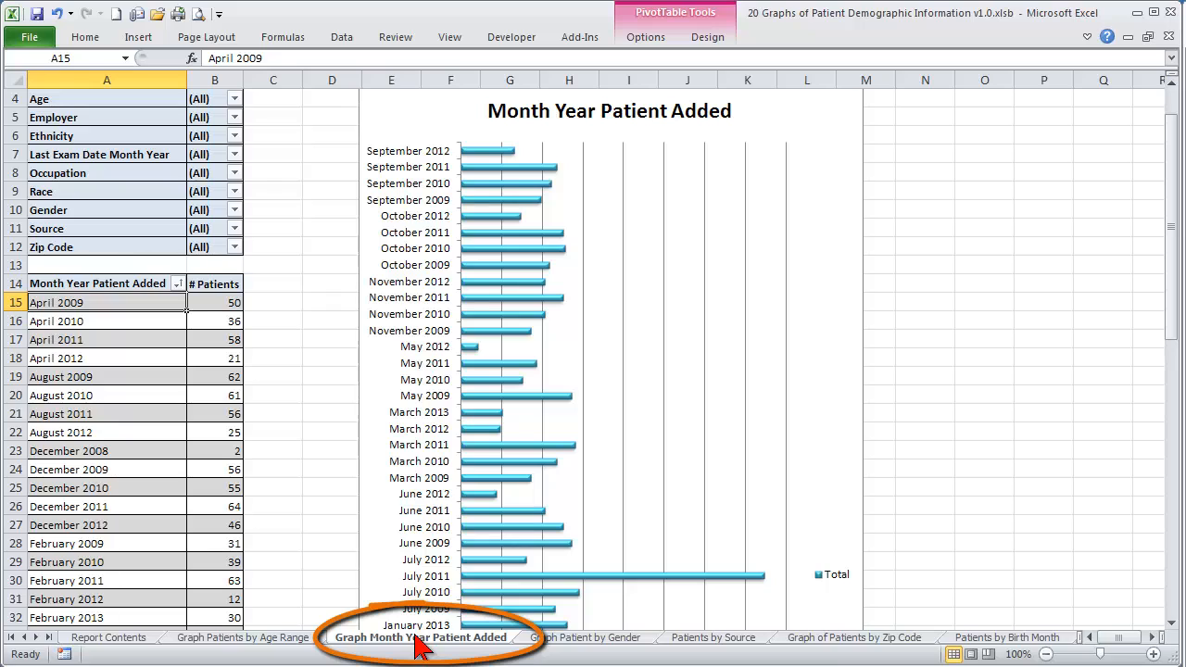
pyautogui.click(567, 639)
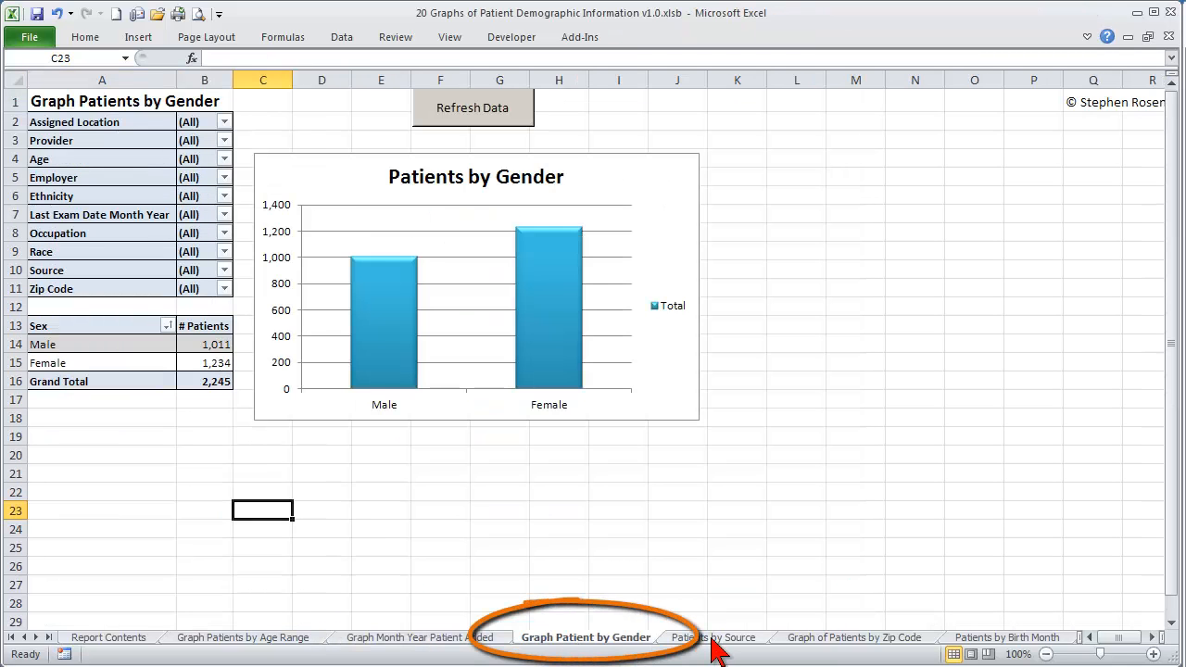
pyautogui.click(843, 639)
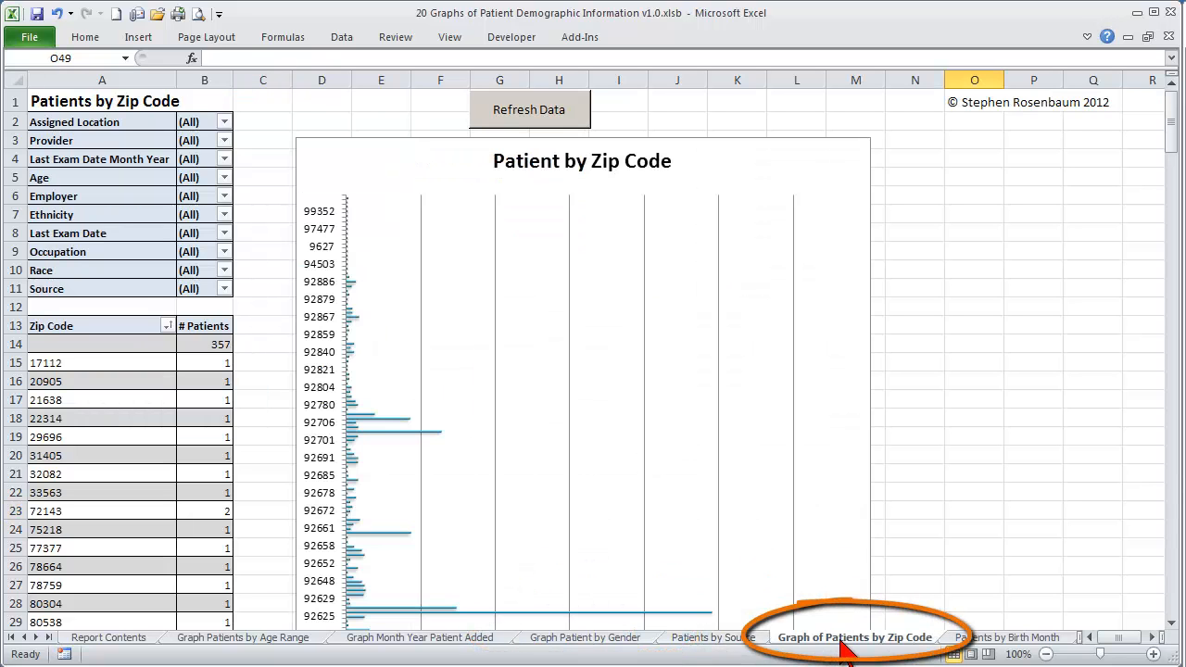
pyautogui.click(735, 641)
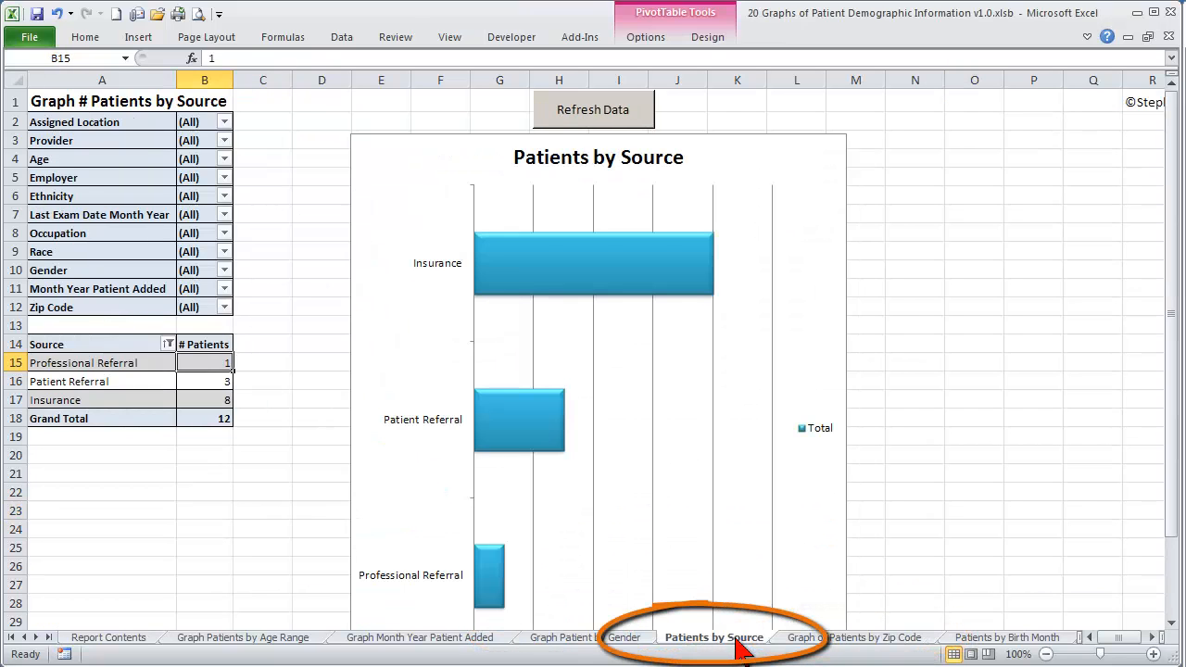
pyautogui.click(991, 641)
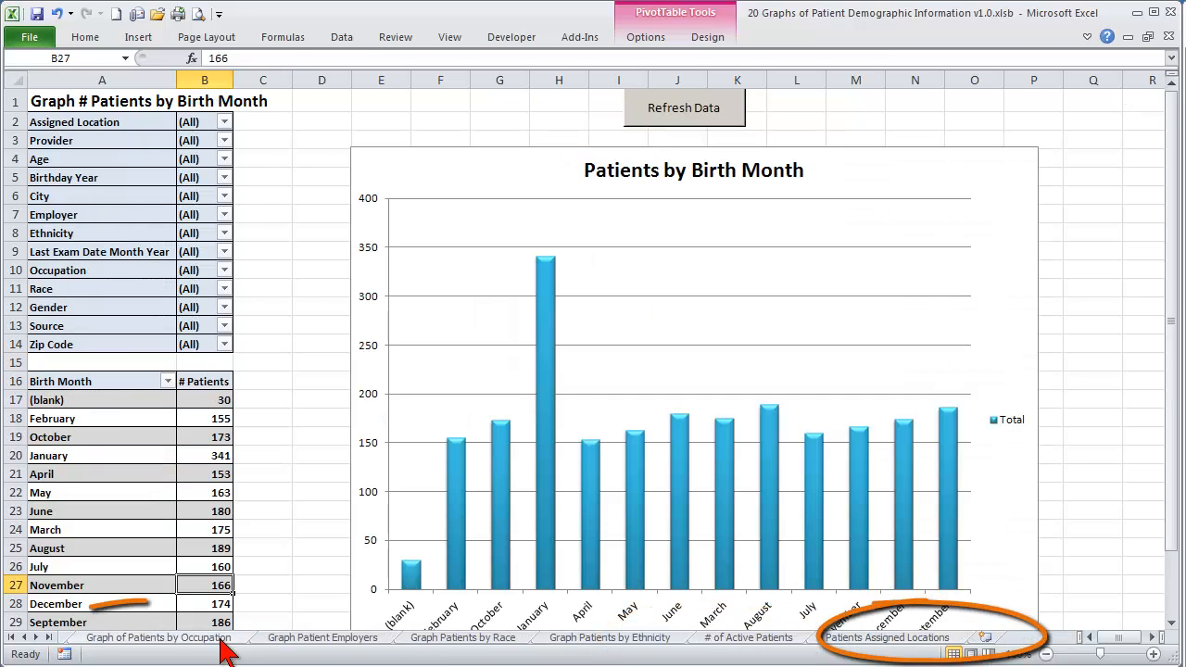
# - View the graphs of patients by occupation, employer, race, ethnicity, active status and assigned location
pyautogui.click(221, 639)
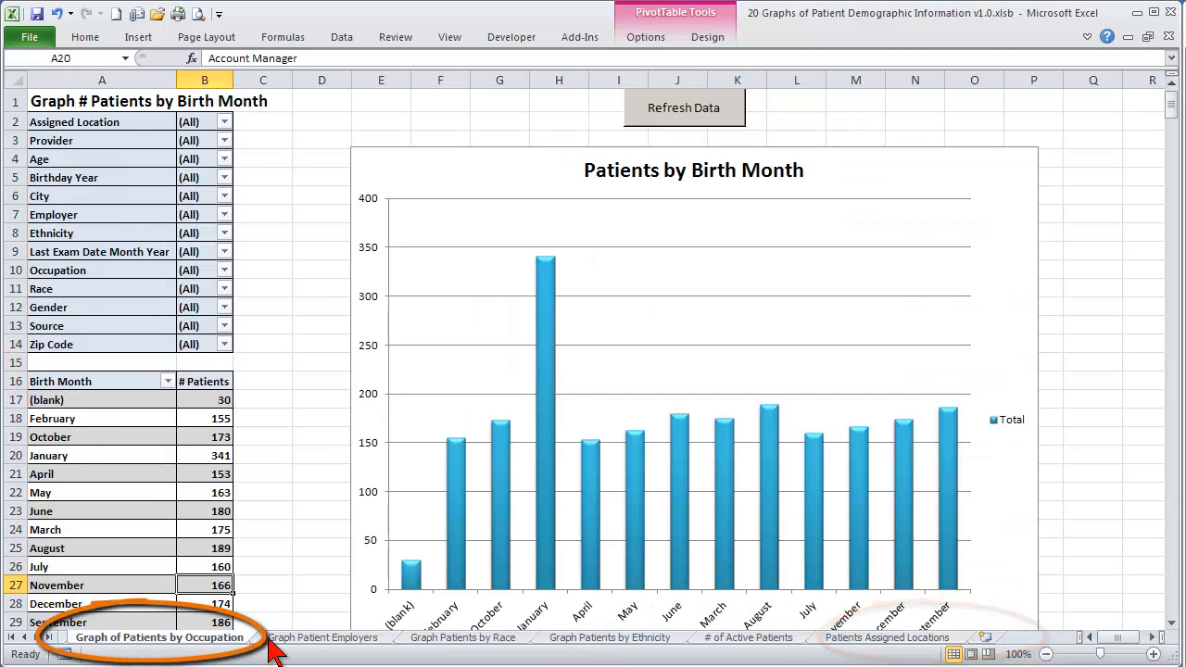
pyautogui.click(335, 639)
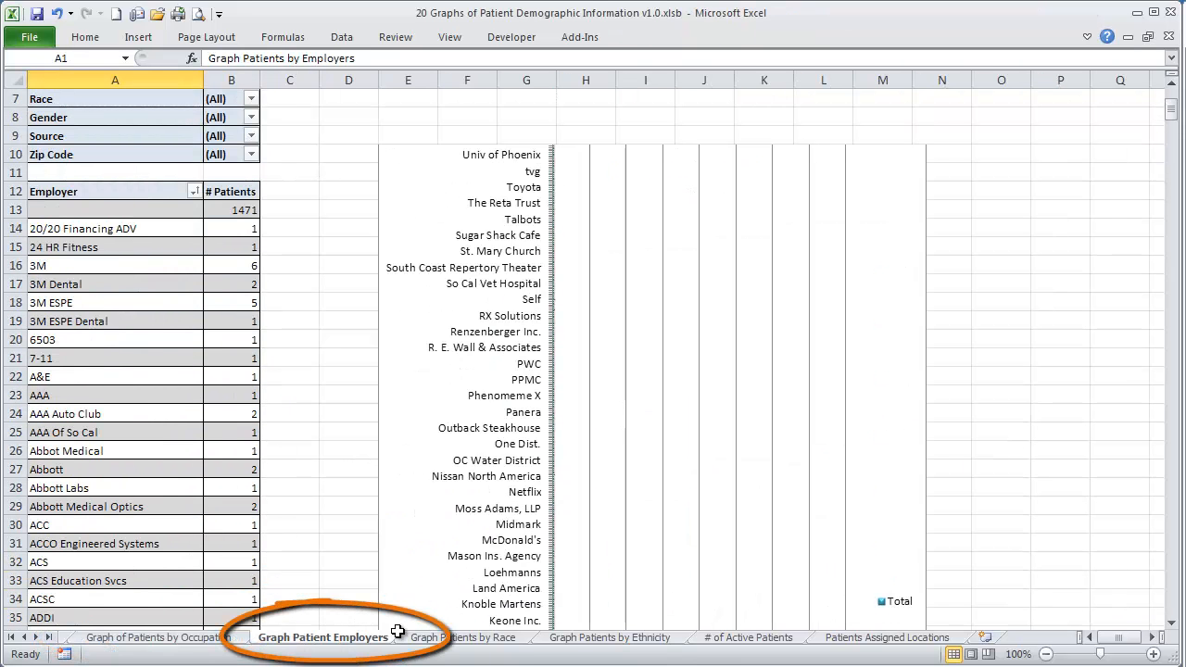
pyautogui.click(447, 641)
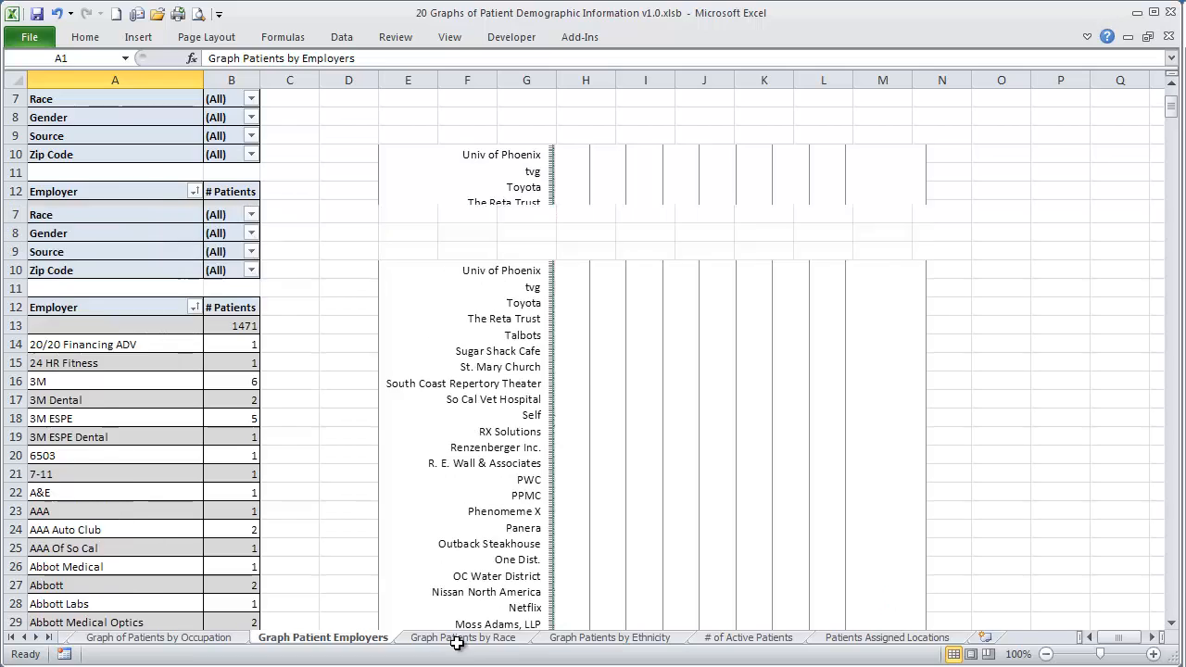
pyautogui.click(607, 642)
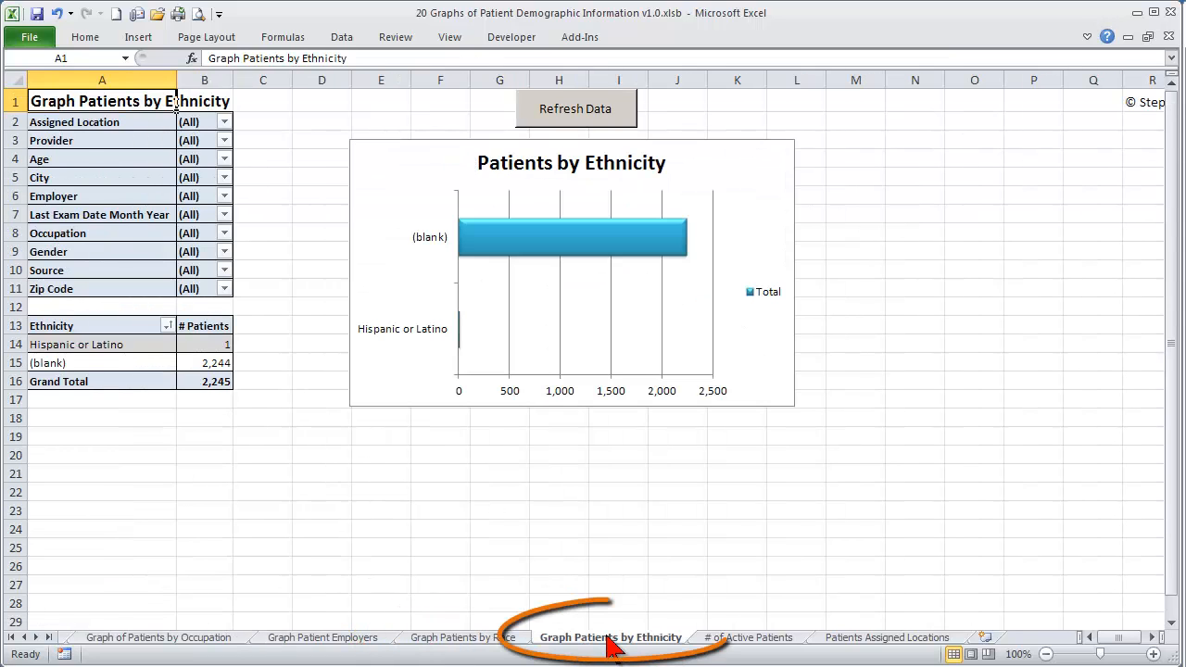
pyautogui.click(749, 642)
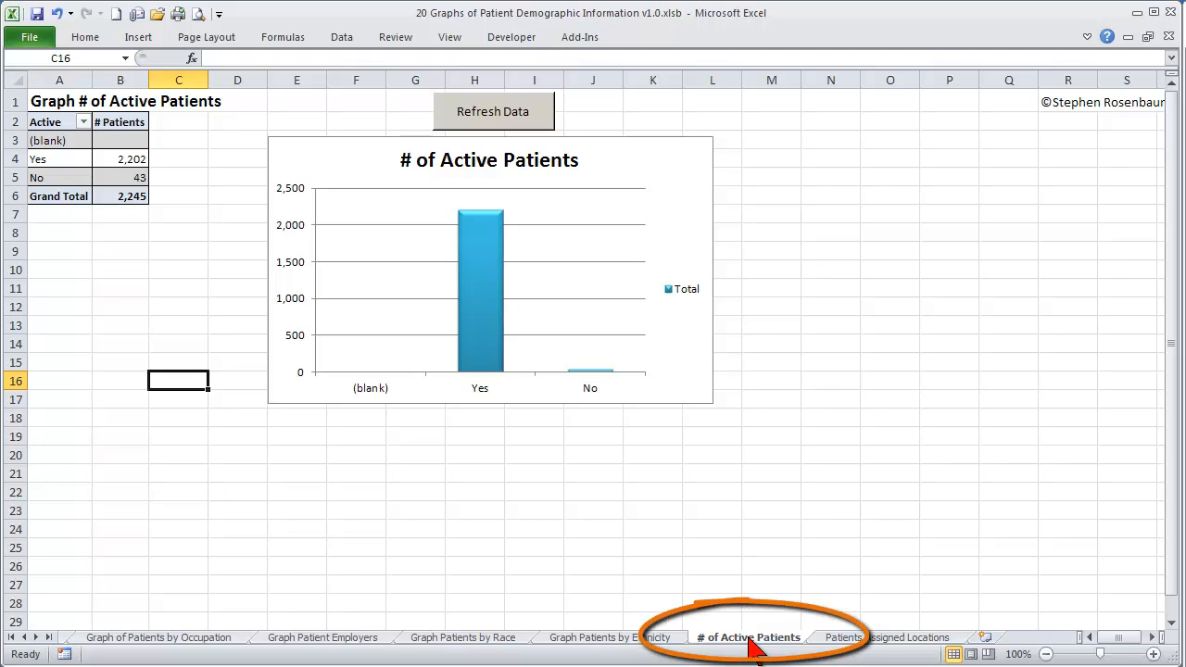
pyautogui.click(840, 639)
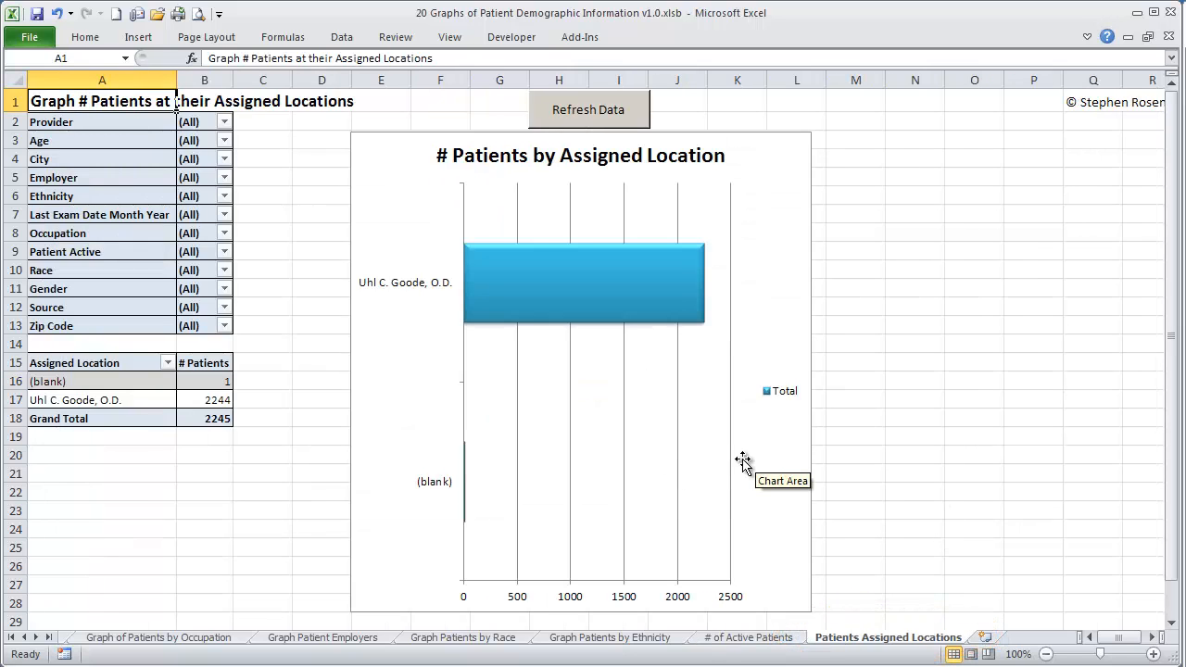
# - Enlarge the # Patients by Assigned Location chart in both width and height
pyautogui.click(772, 444)
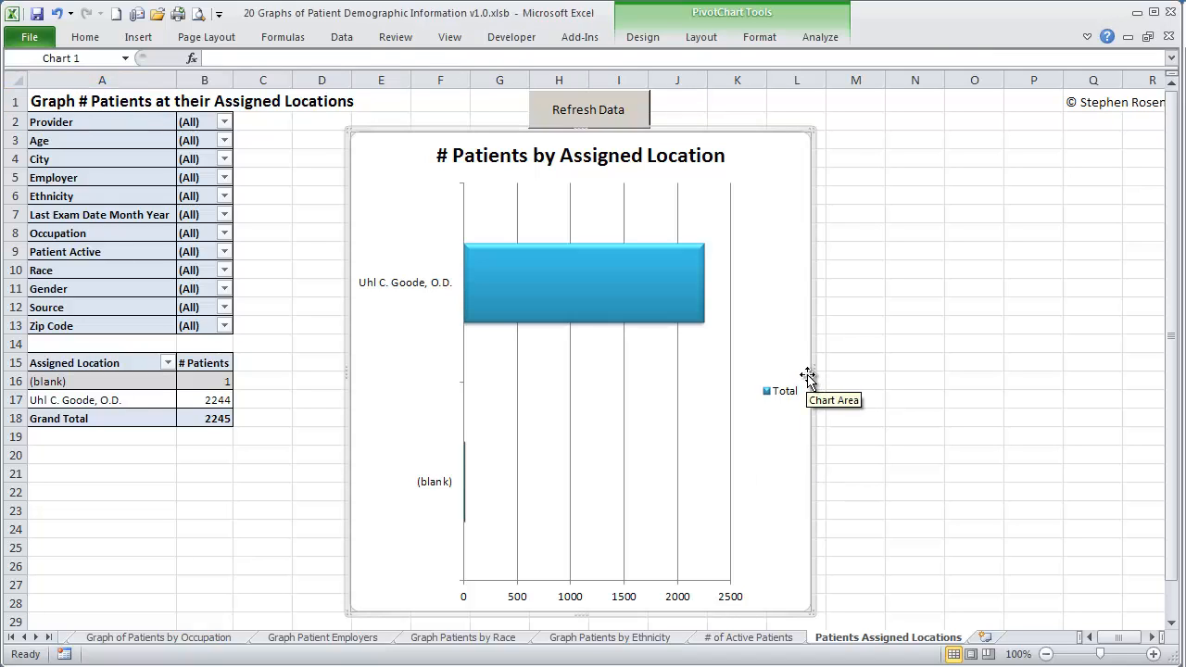
pyautogui.moveTo(812, 374); pyautogui.dragTo(919, 374)
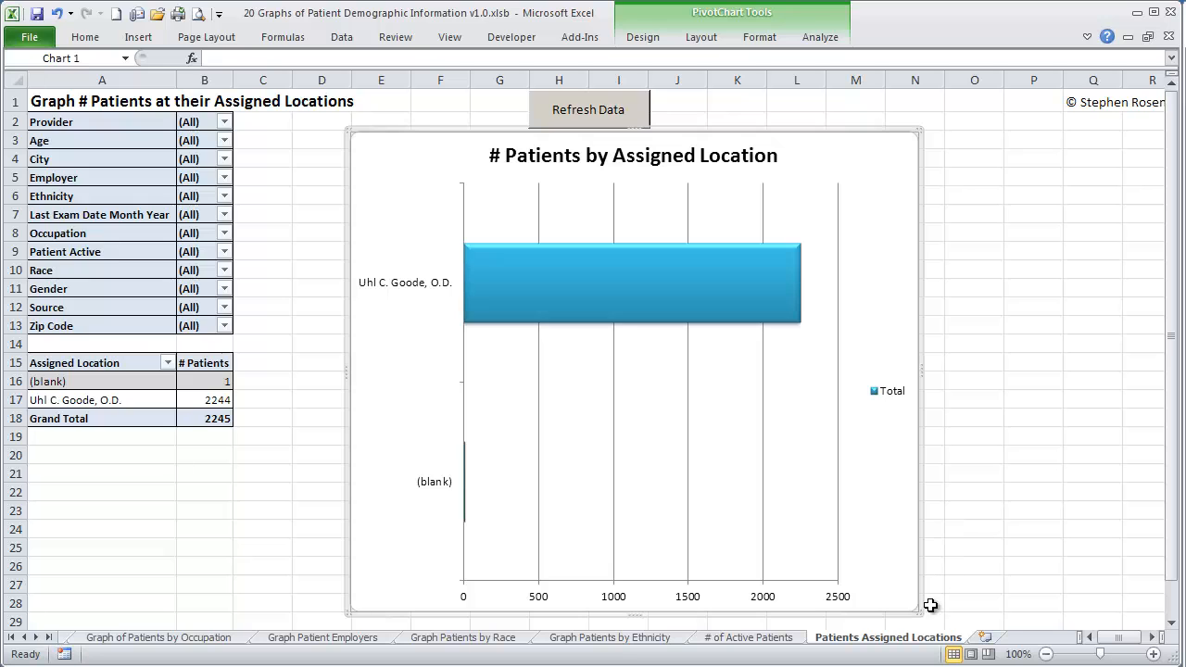
pyautogui.moveTo(916, 612); pyautogui.dragTo(958, 648)
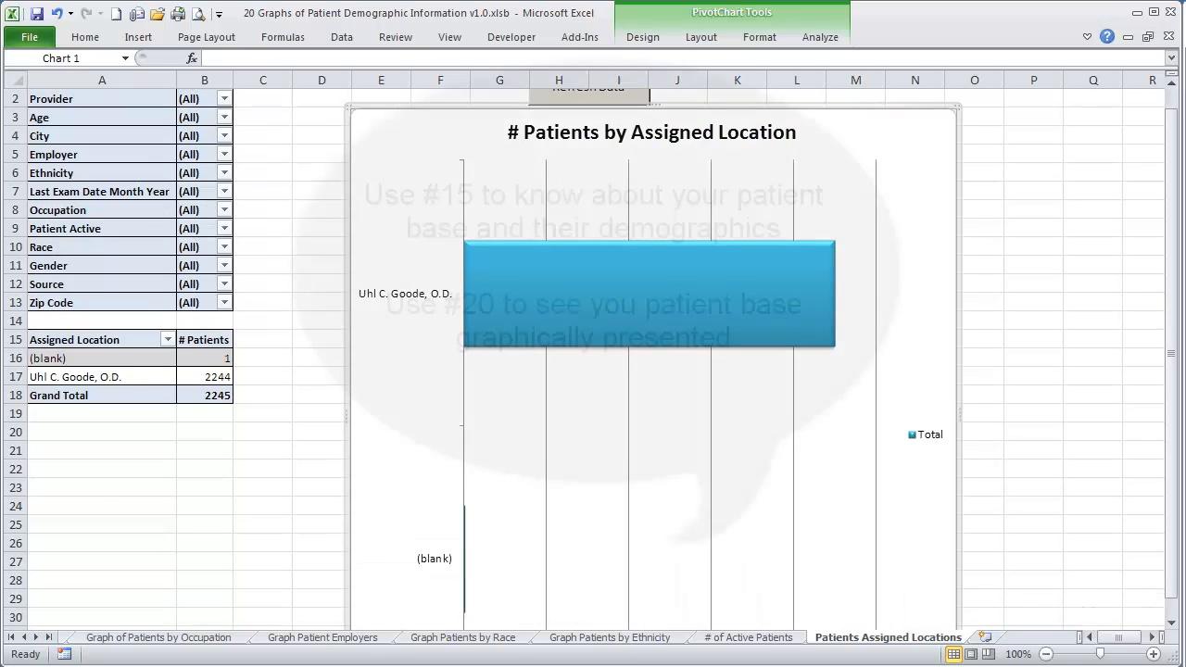